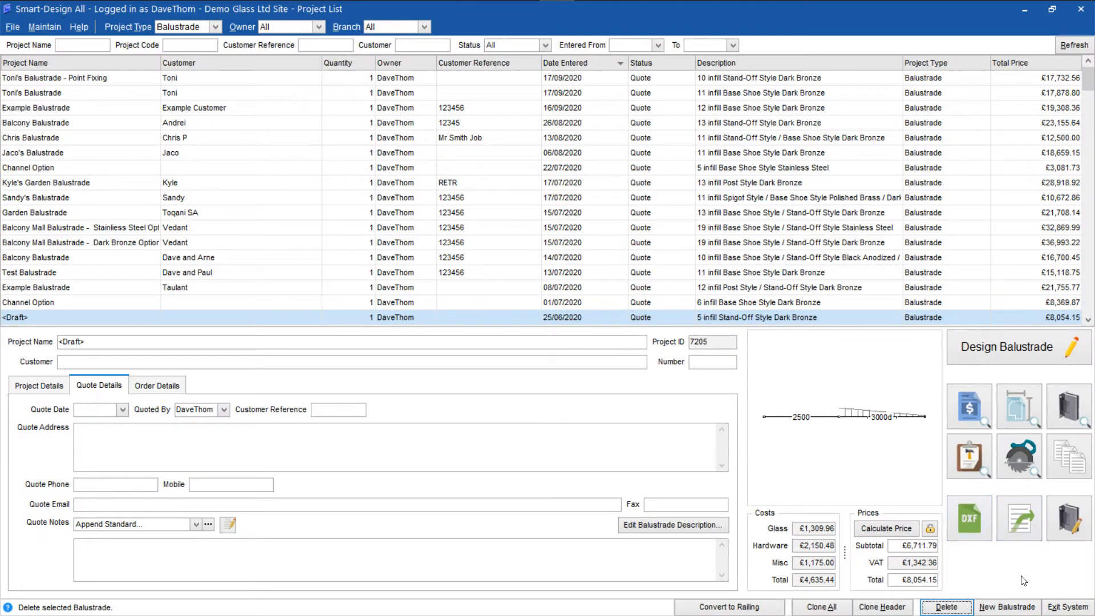
Create a new balustrade project named "Example Balustrade" and enter the customer's full name
{"action": "left_click", "coordinate": [1007, 607]}
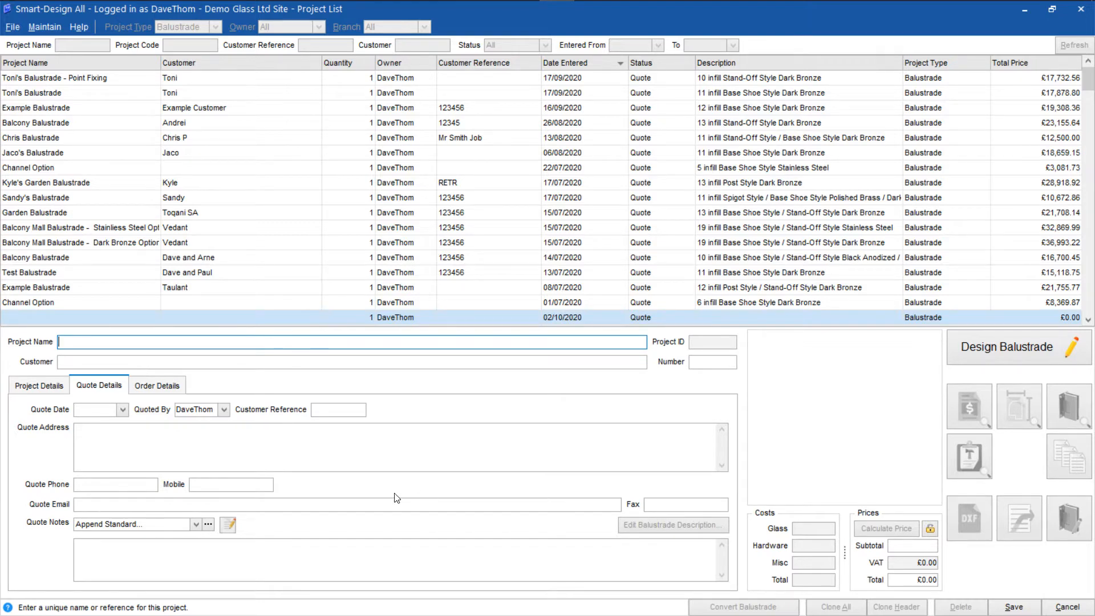
{"action": "type", "text": "Example Balustrade"}
{"action": "key", "text": "Tab"}
{"action": "type", "text": "Mi"}
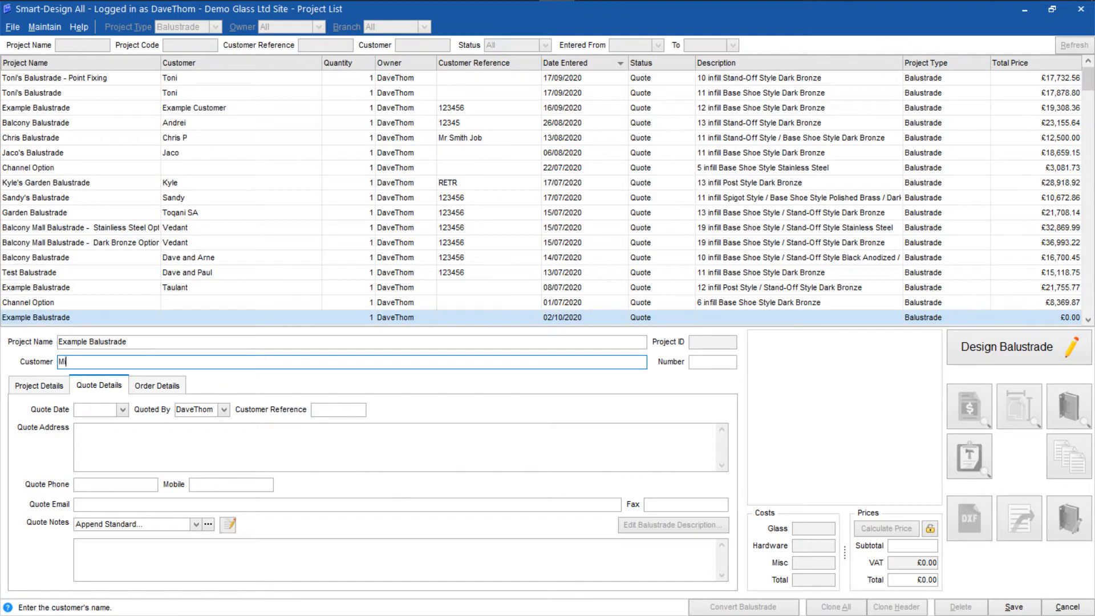
{"action": "key", "text": "Tab"}
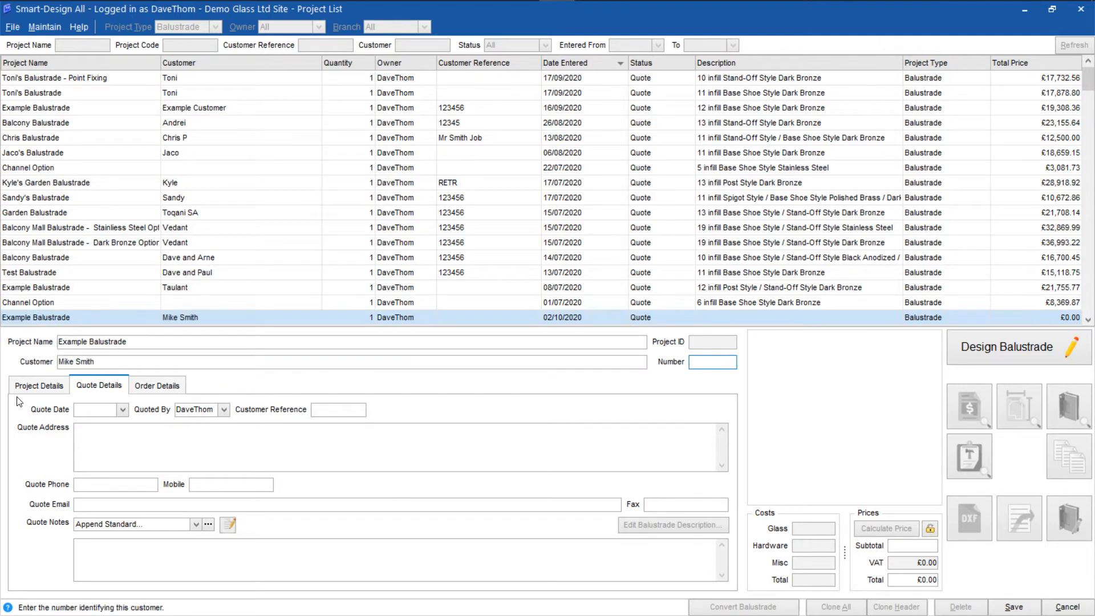
Set the quote date to today and enter the customer's street address as the quote address
{"action": "left_click", "coordinate": [100, 408]}
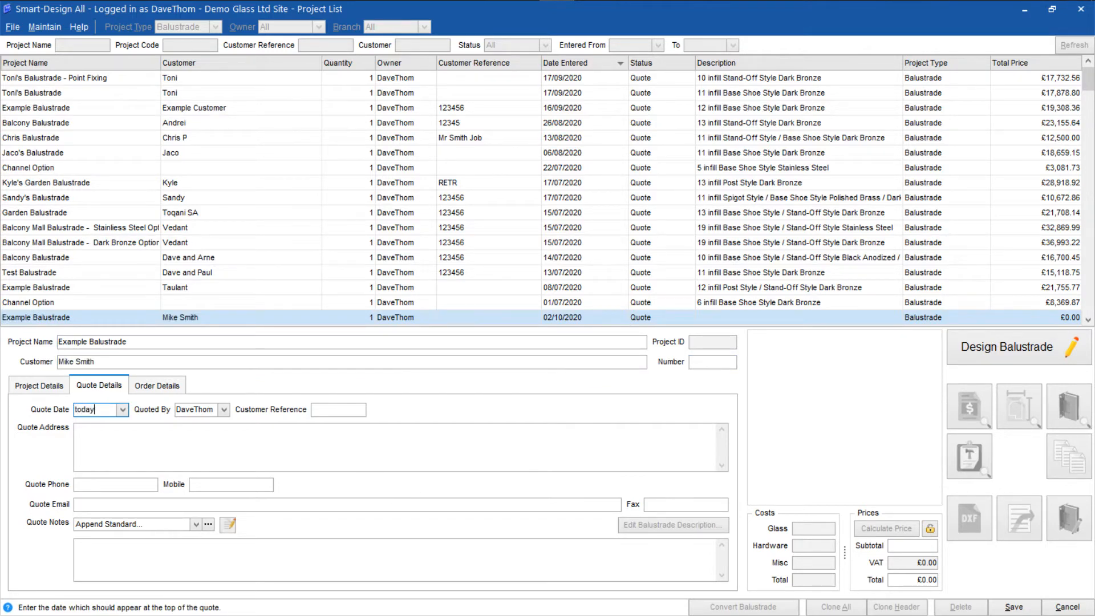
{"action": "key", "text": "Tab"}
{"action": "key", "text": "Tab"}
{"action": "key", "text": "Tab"}
{"action": "type", "text": "123"}
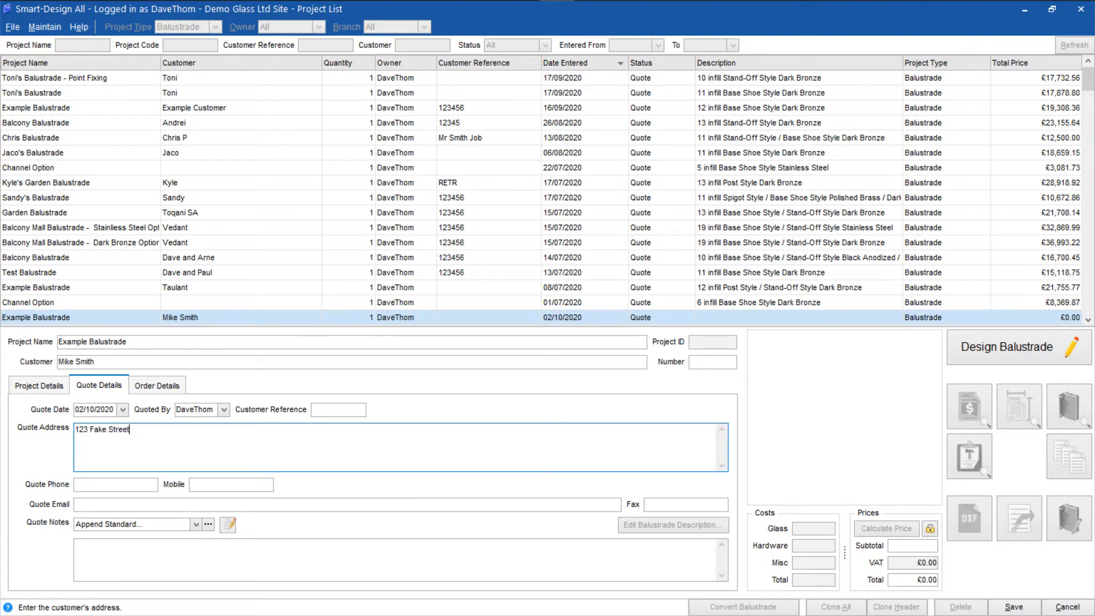
Set the project's installation location to Balcony and return to the quote details
{"action": "left_click", "coordinate": [39, 385]}
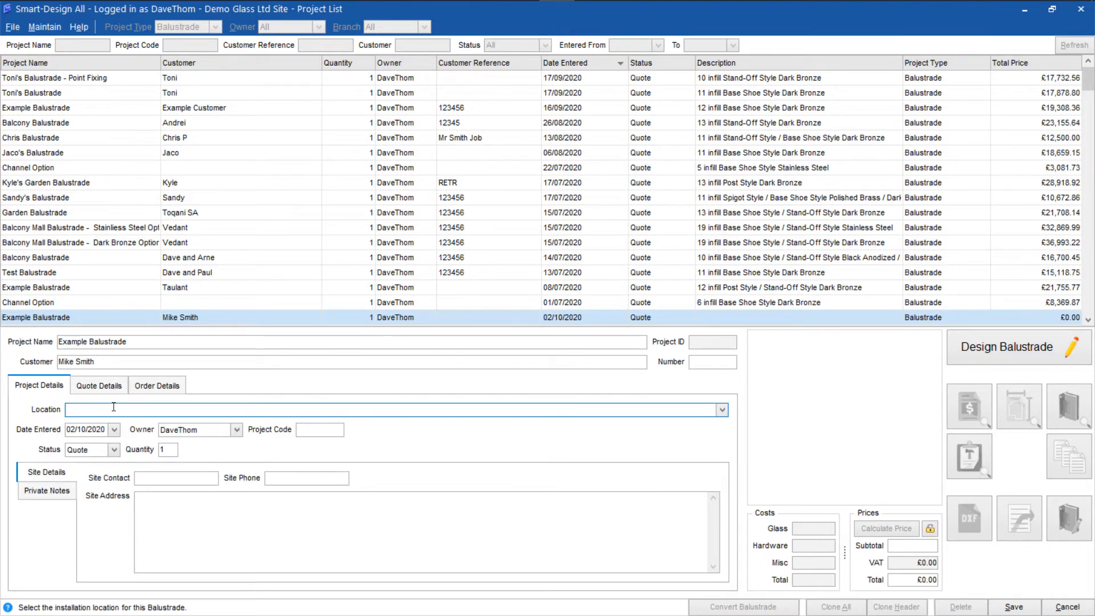
{"action": "type", "text": "BAlcony"}
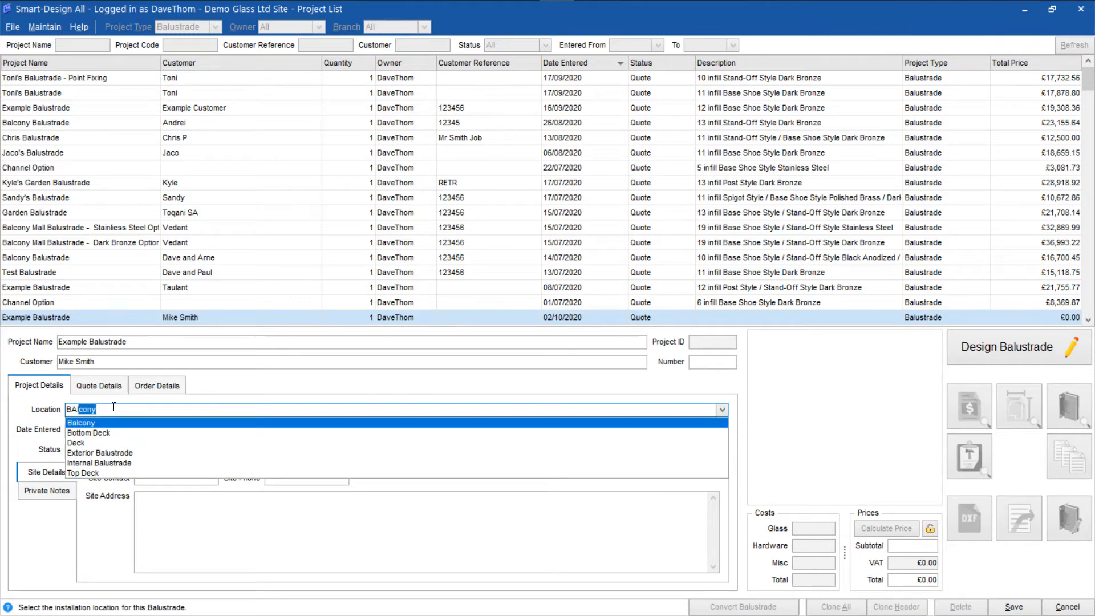
{"action": "key", "text": "Return"}
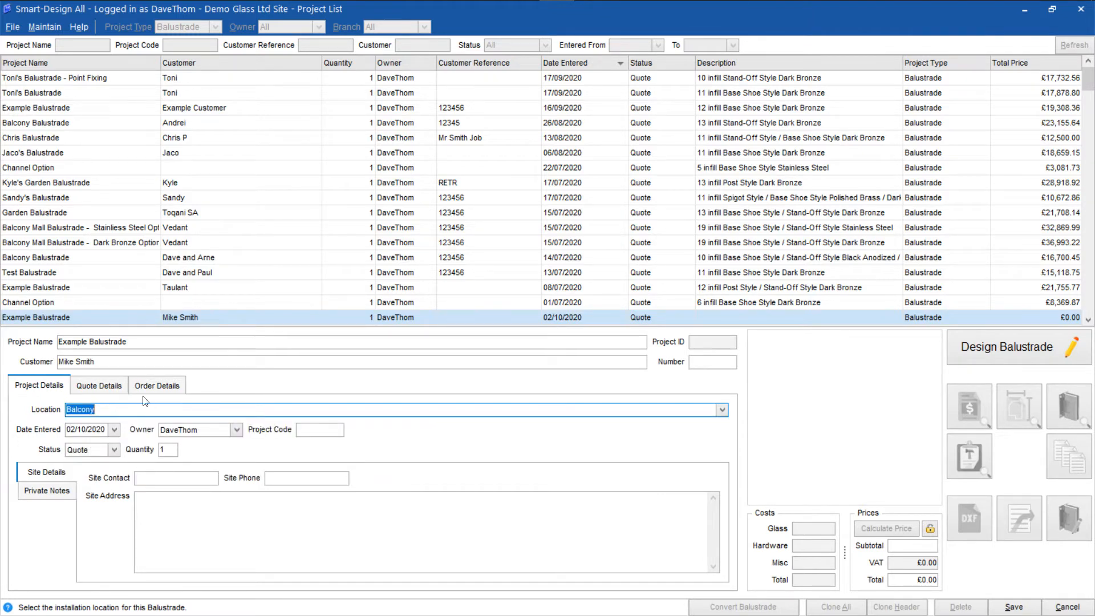
{"action": "left_click", "coordinate": [100, 385]}
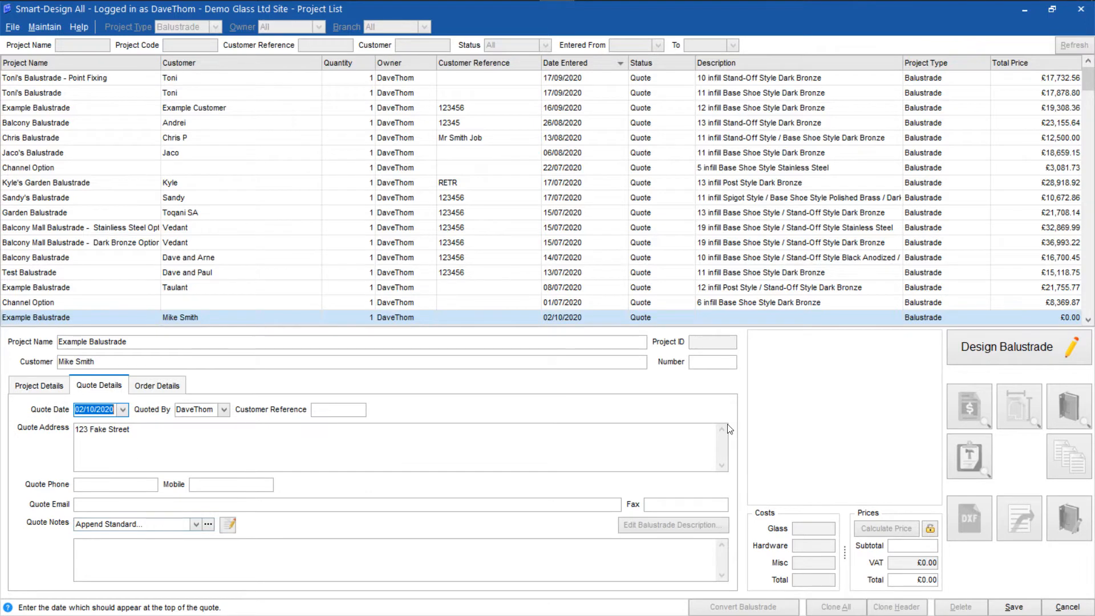
Open the balustrade design, view the available level section styles, and proceed to the layout stage
{"action": "left_click", "coordinate": [1001, 353]}
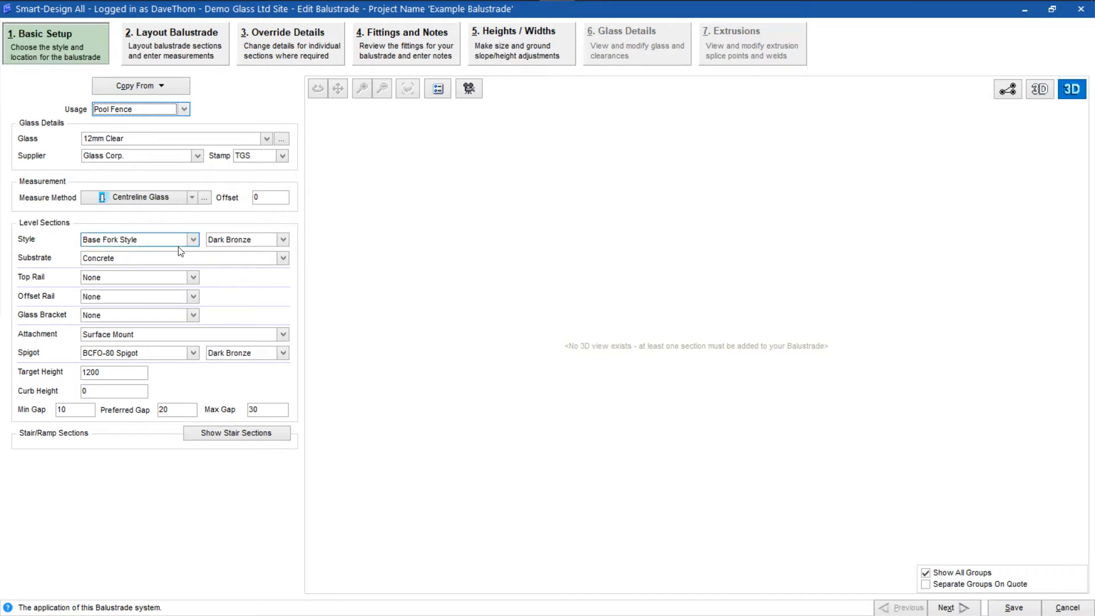
{"action": "left_click", "coordinate": [122, 240]}
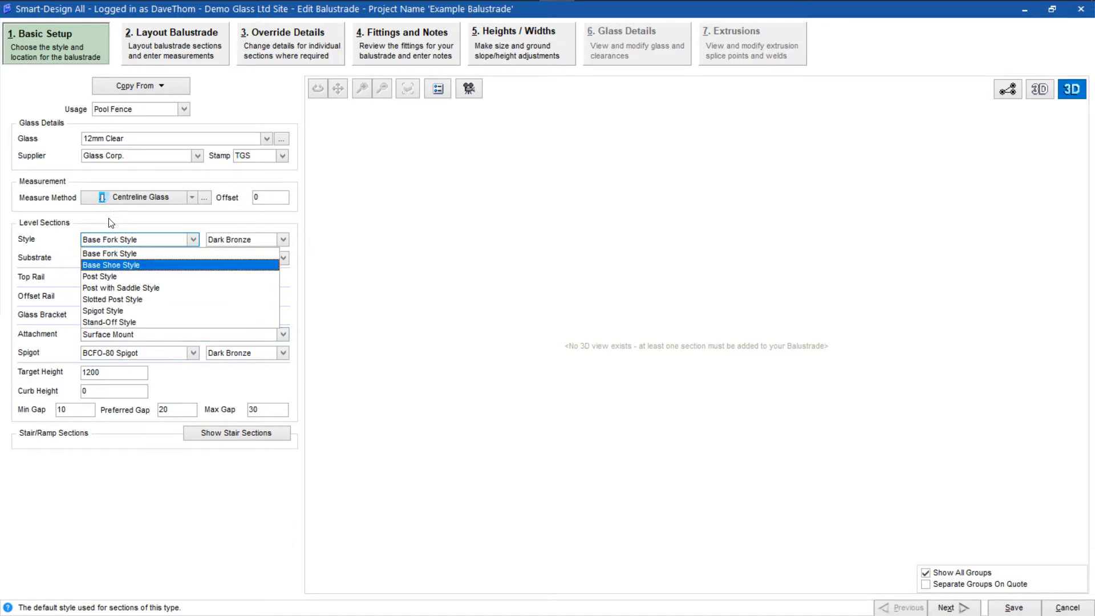
{"action": "left_click", "coordinate": [165, 46]}
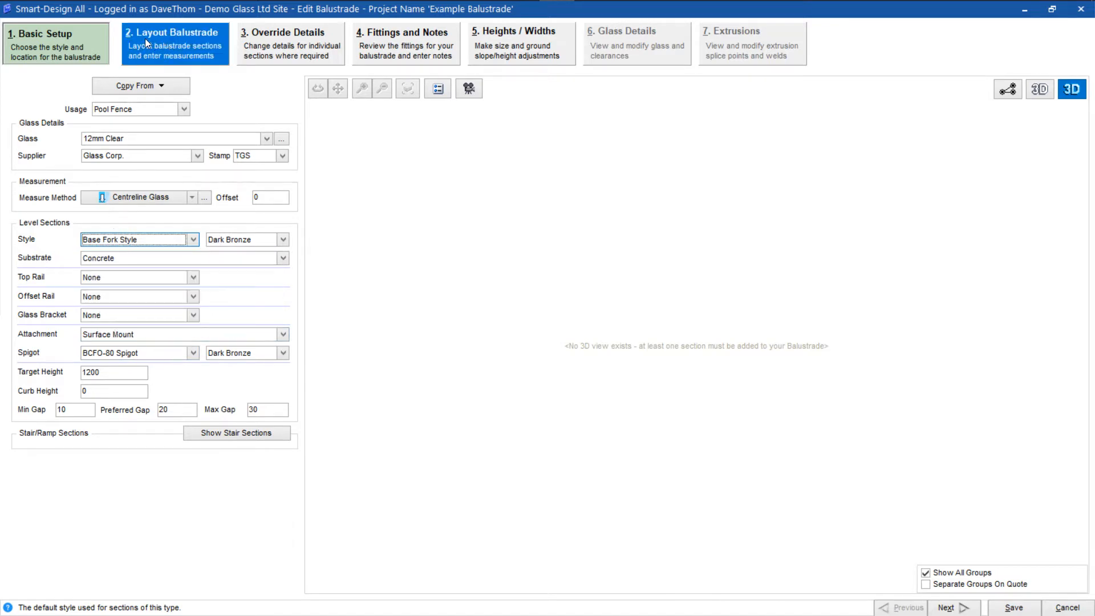
{"action": "left_click", "coordinate": [145, 39]}
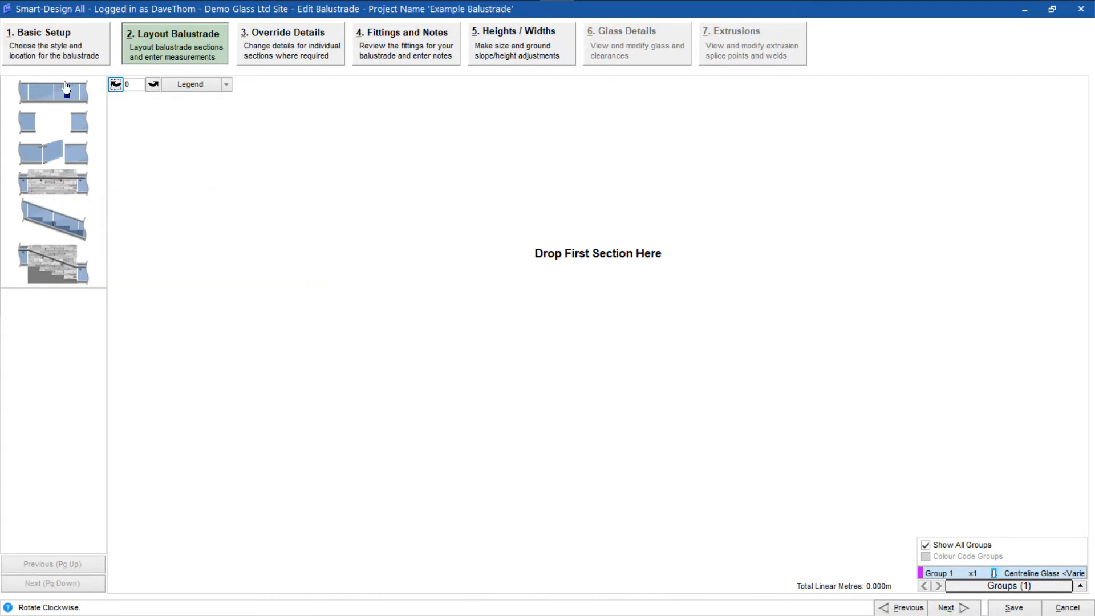
Place the first level section in the empty layout and set its length to 3500 mm
{"action": "left_click_drag", "start_coordinate": [53, 98], "coordinate": [391, 289]}
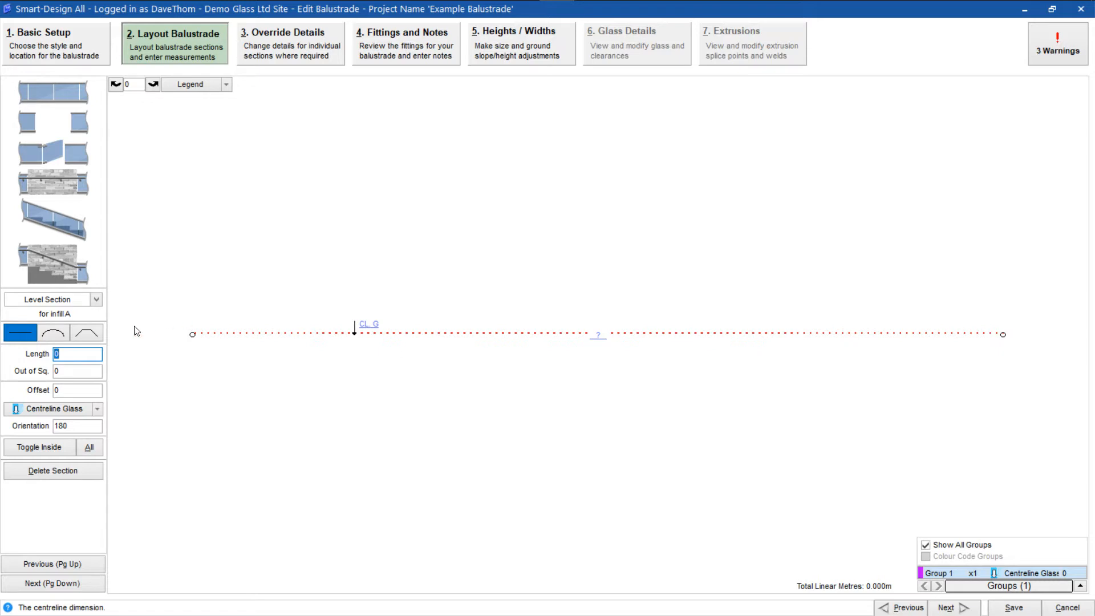
{"action": "type", "text": "3500"}
{"action": "key", "text": "Tab"}
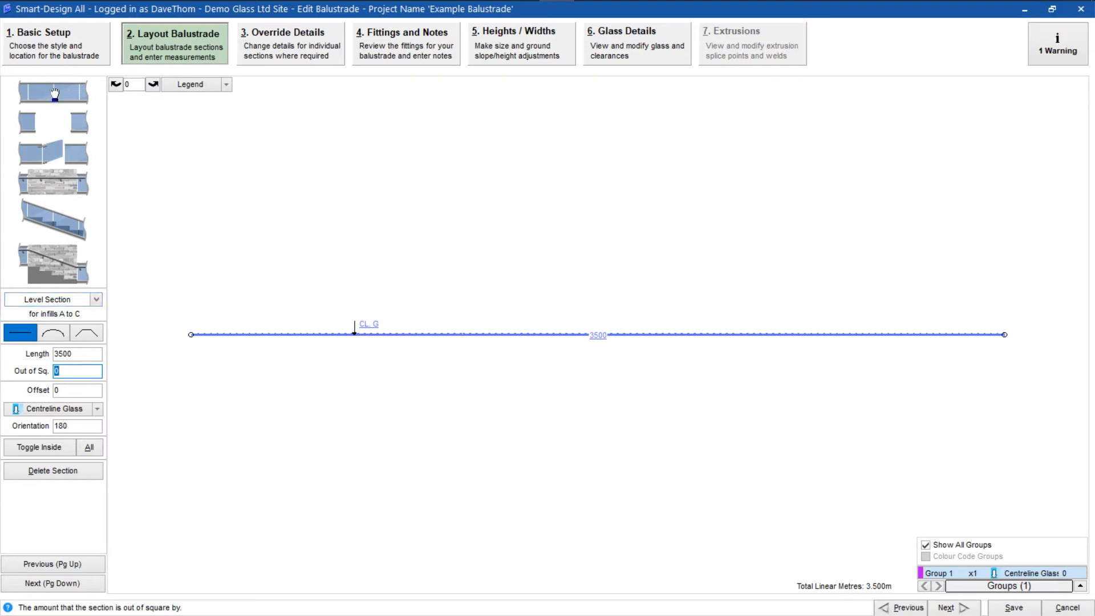
Attach a second level section at 90° to the first section's left end and set its length to 4000 mm
{"action": "left_click_drag", "start_coordinate": [55, 93], "coordinate": [187, 319]}
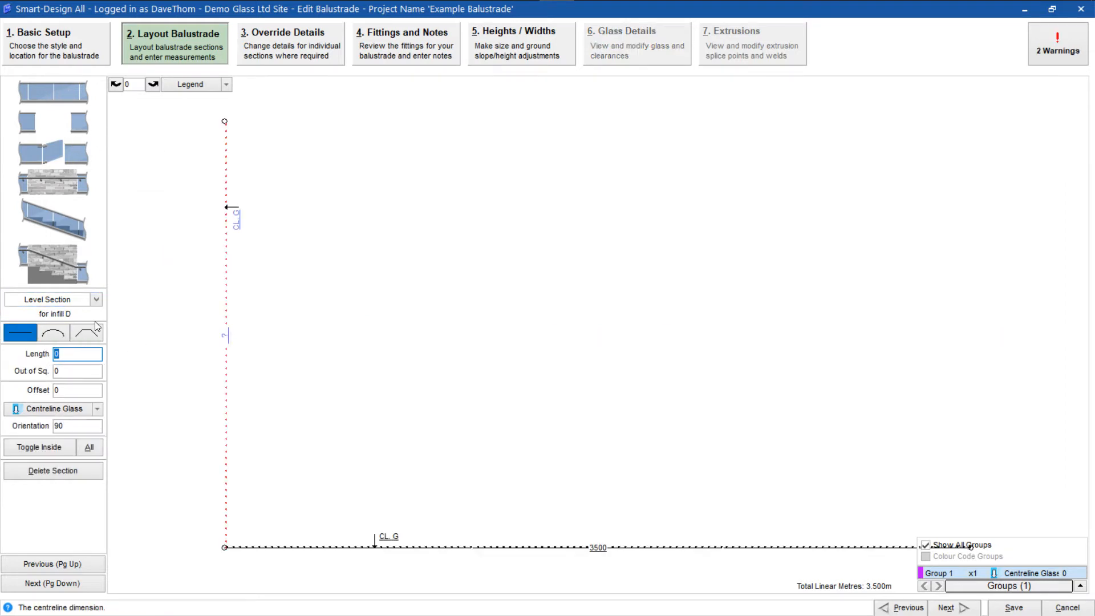
{"action": "type", "text": "4000"}
{"action": "key", "text": "Tab"}
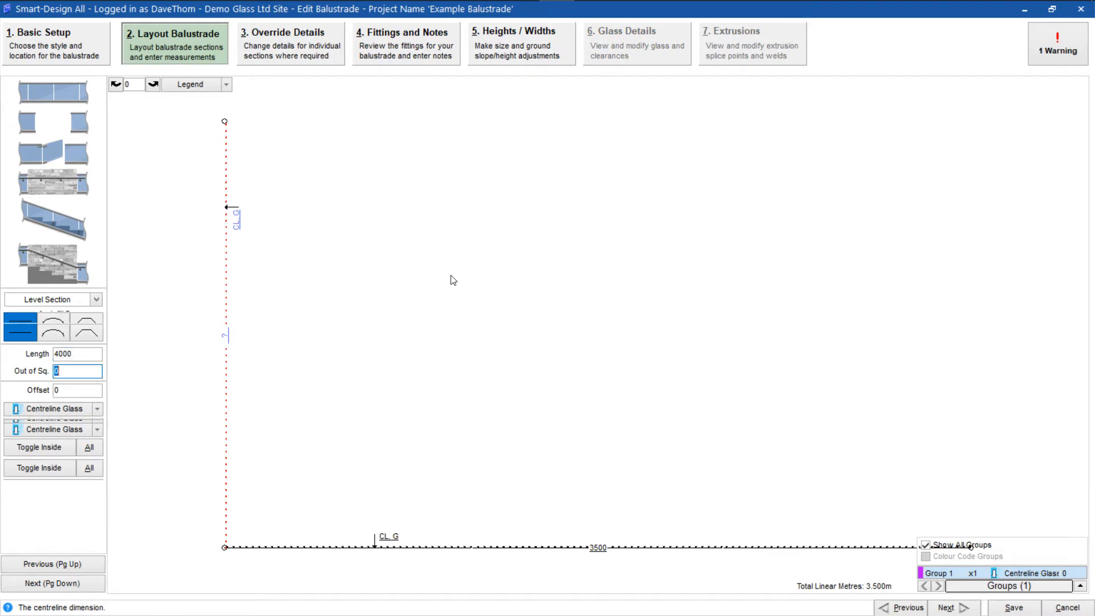
Attach a third level section to the upper end of the 4000 mm section and set its length to 4500 mm
{"action": "left_click_drag", "start_coordinate": [65, 98], "coordinate": [426, 116]}
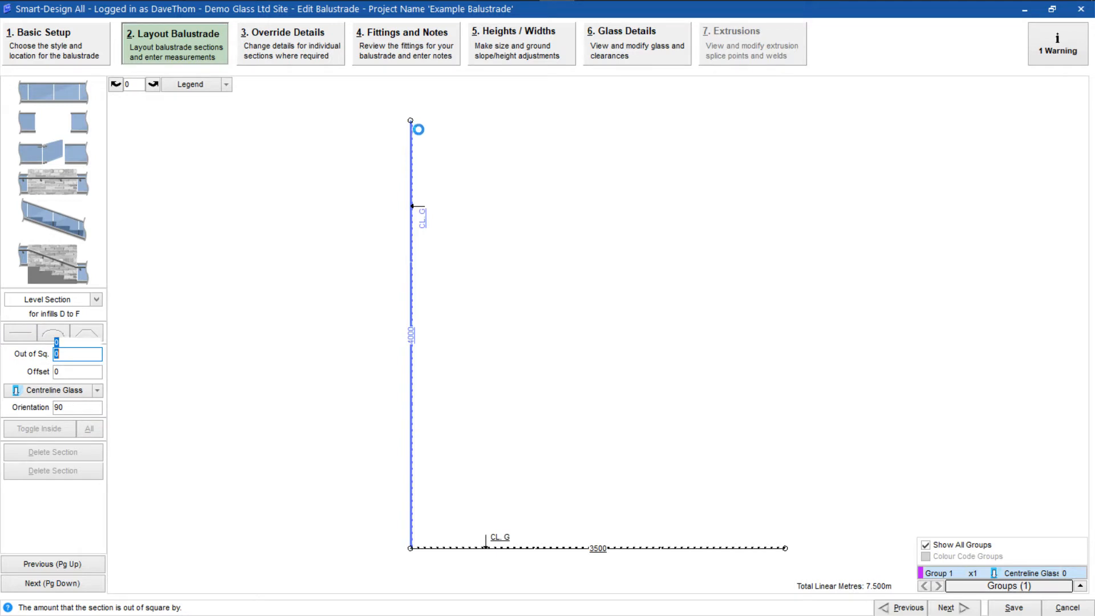
{"action": "type", "text": "4500"}
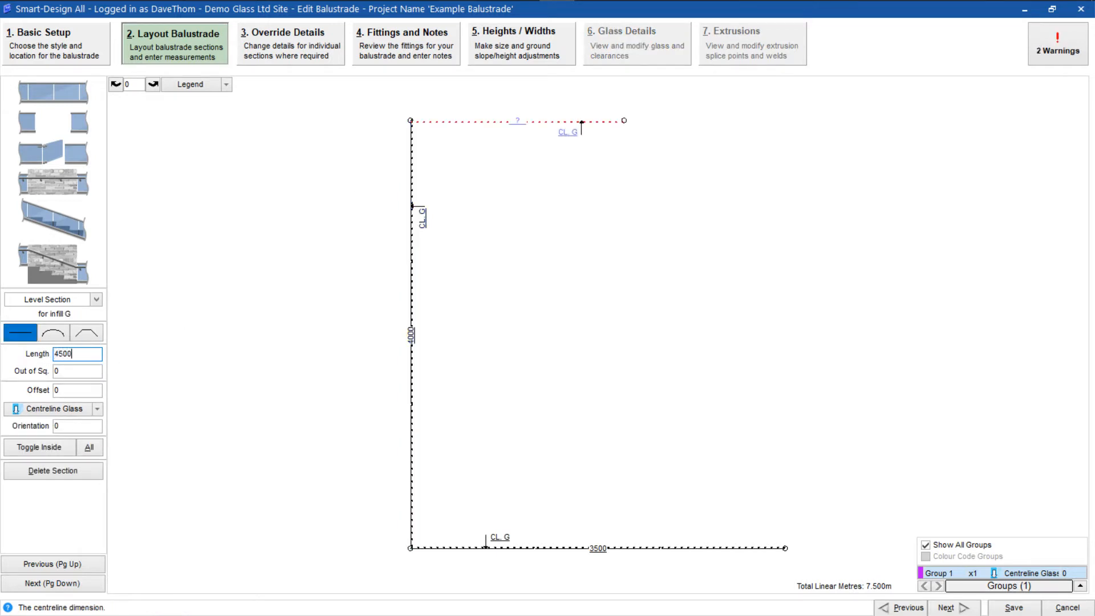
{"action": "key", "text": "Tab"}
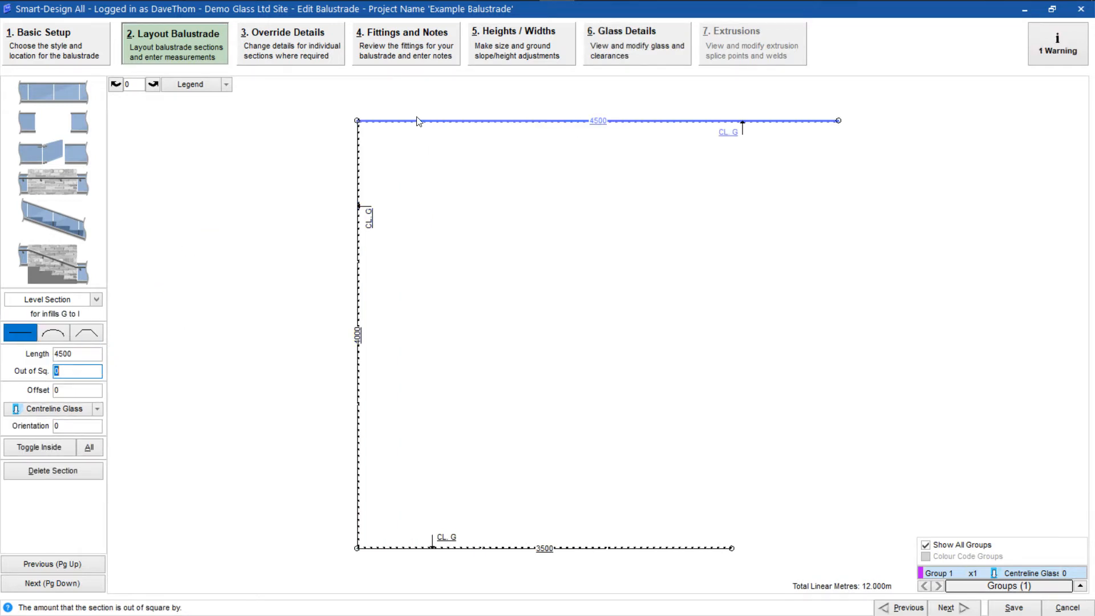
Examine the angles and intersection options of the junction between the 4000 mm and 4500 mm sections
{"action": "left_click", "coordinate": [356, 120]}
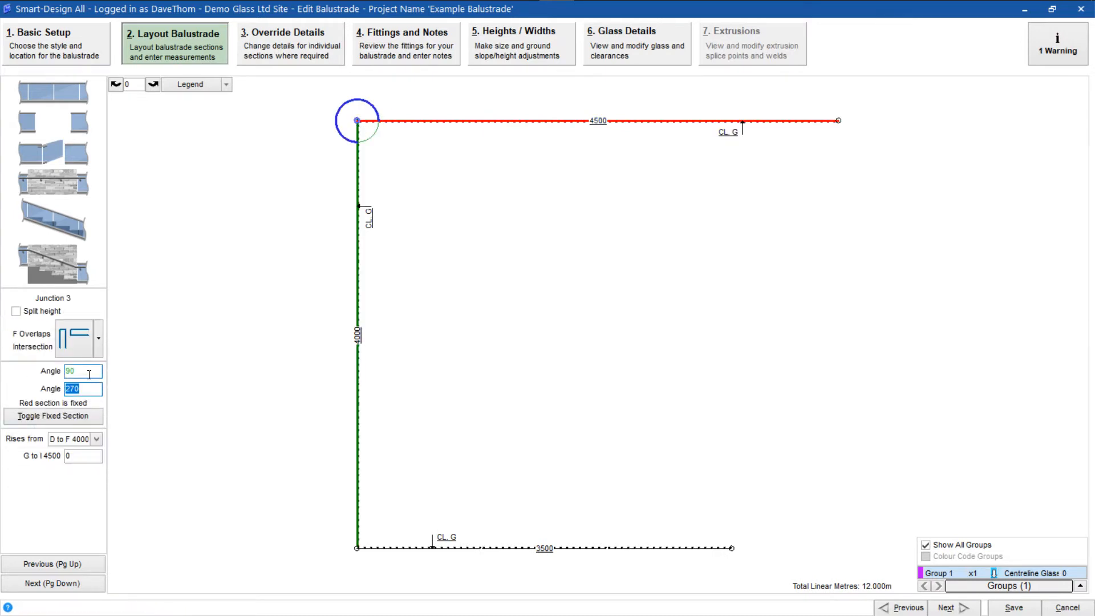
{"action": "left_click", "coordinate": [89, 374]}
{"action": "left_click", "coordinate": [98, 339]}
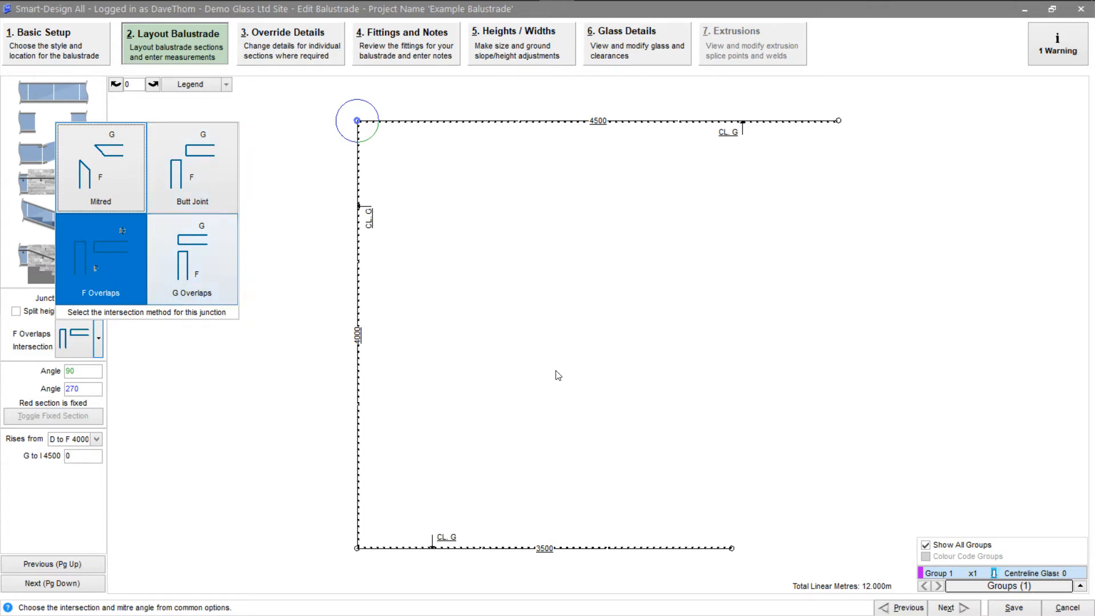
{"action": "left_click", "coordinate": [559, 354]}
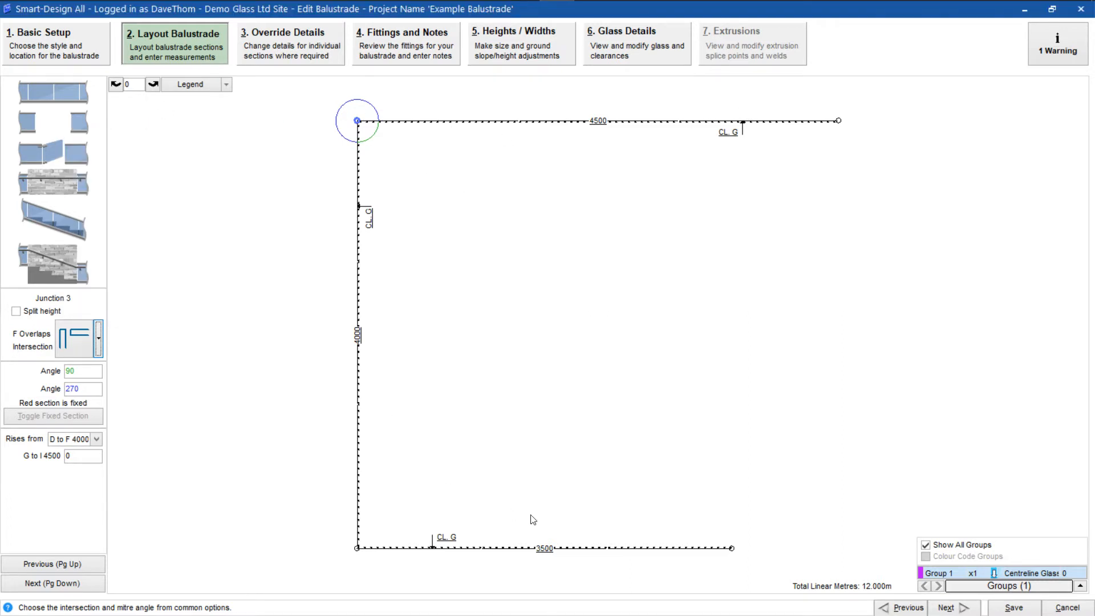
Attach a stair section to the free end of the 4500 mm section, using the Diagonal, Height measurement method
{"action": "mouse_move", "coordinate": [54, 222]}
{"action": "left_mouse_down"}
{"action": "mouse_move", "coordinate": [291, 217]}
{"action": "mouse_move", "coordinate": [880, 159]}
{"action": "mouse_move", "coordinate": [869, 124]}
{"action": "mouse_move", "coordinate": [855, 121]}
{"action": "left_mouse_up"}
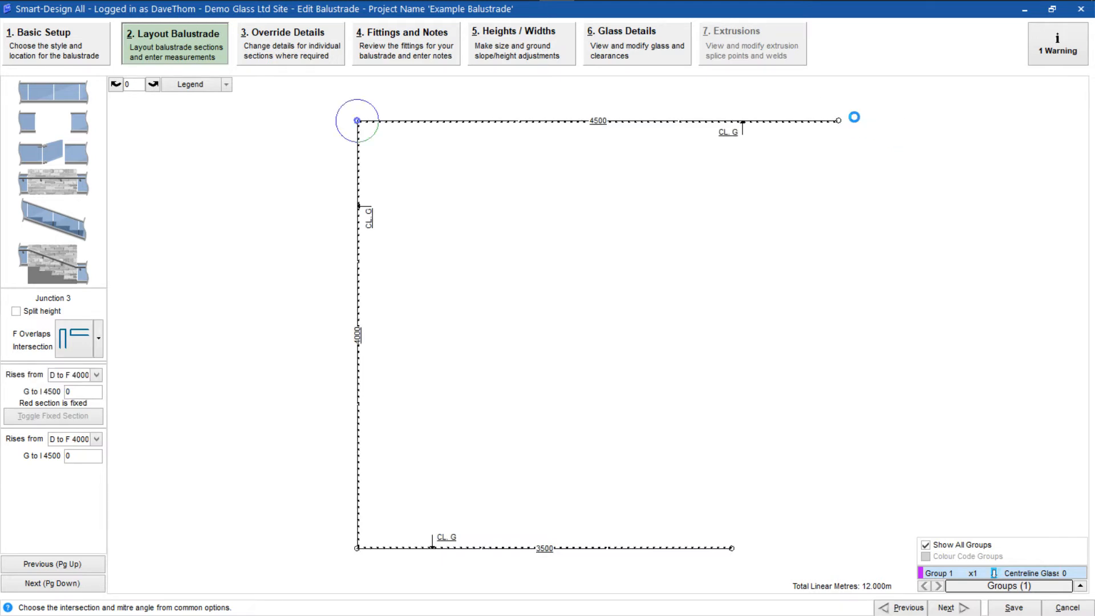
{"action": "left_click", "coordinate": [64, 347]}
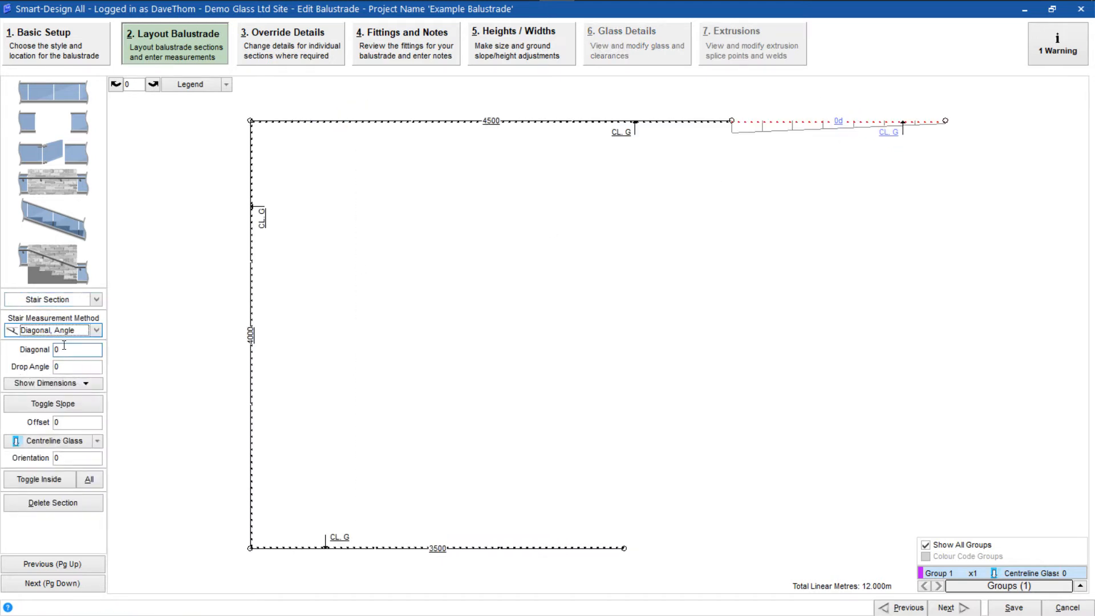
{"action": "left_click", "coordinate": [97, 331]}
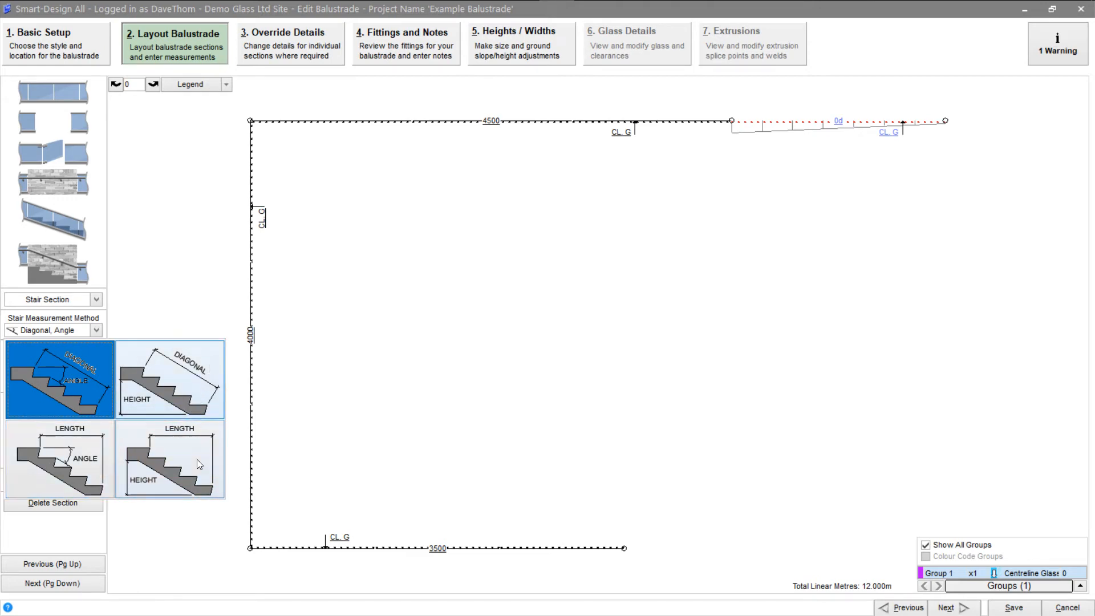
{"action": "left_click", "coordinate": [182, 381]}
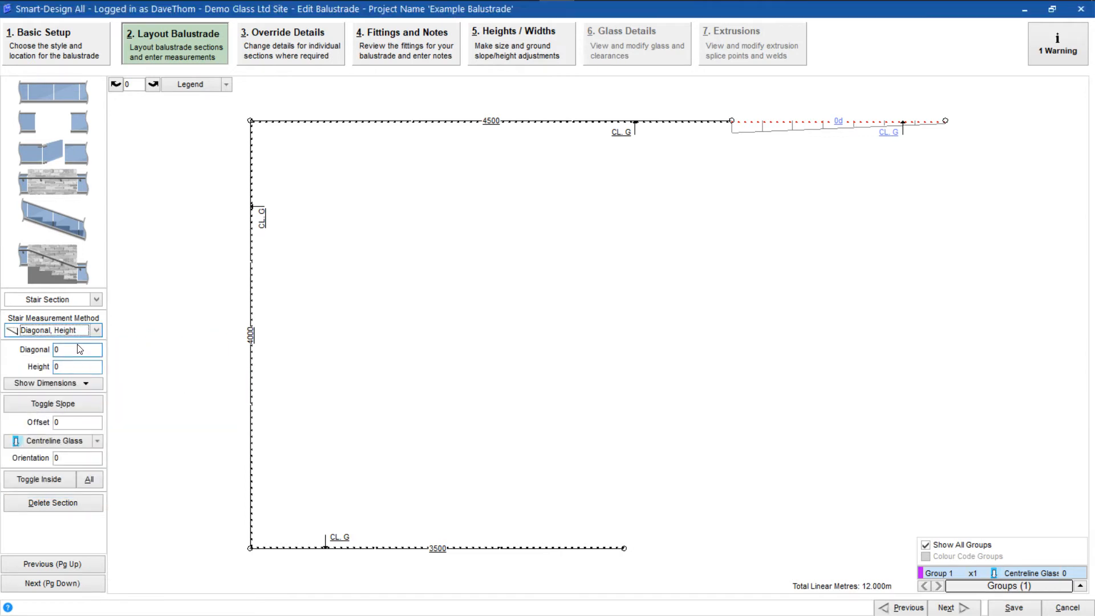
Set the stair section's diagonal to 3500 mm and its height to 950 mm
{"action": "left_click", "coordinate": [79, 349]}
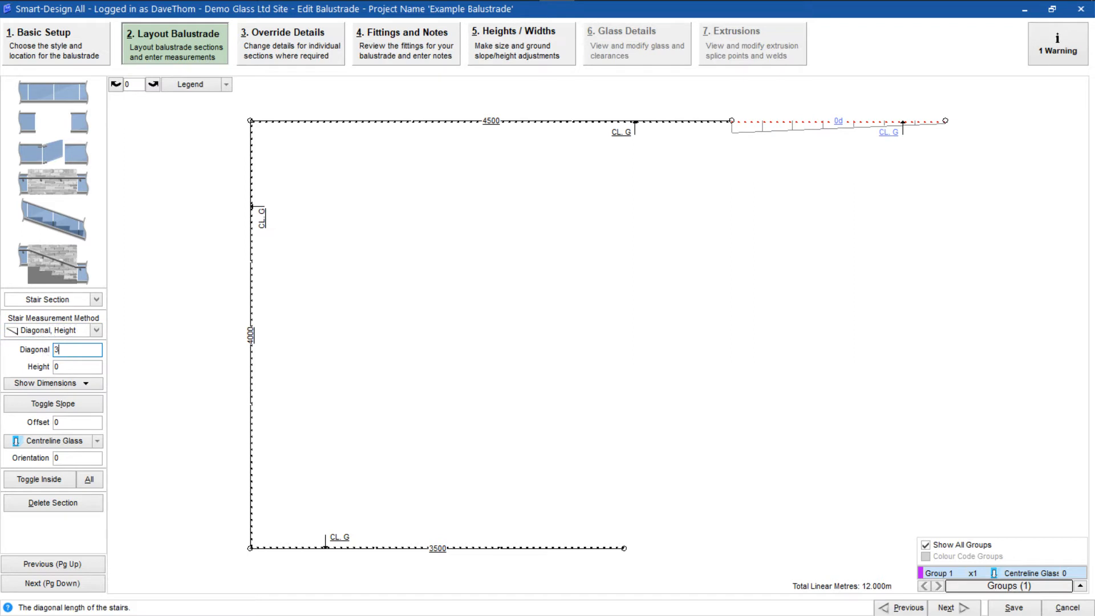
{"action": "key", "text": "Tab"}
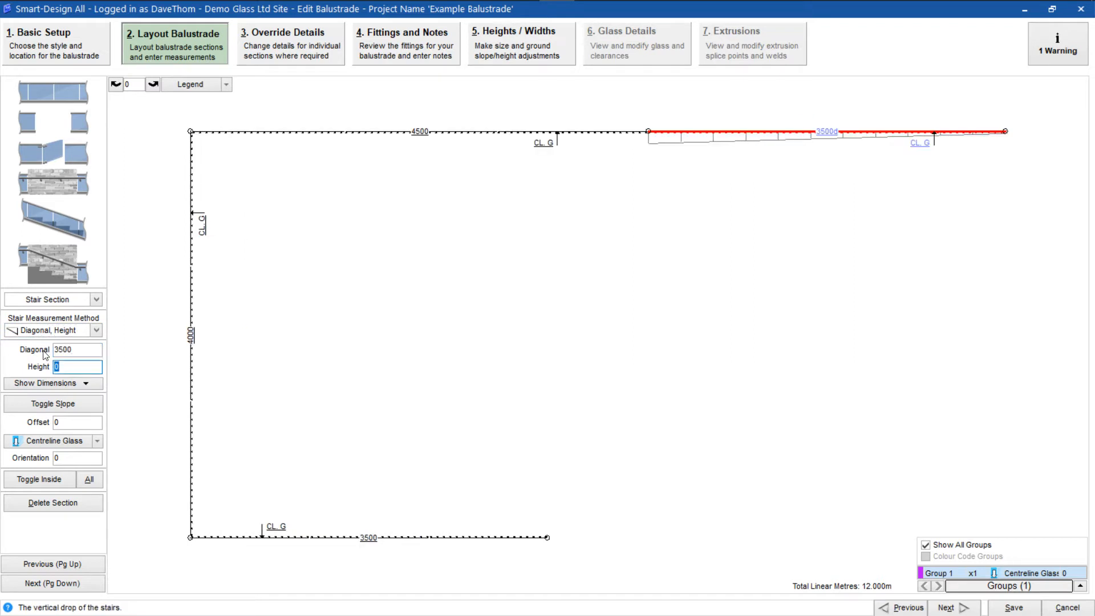
{"action": "type", "text": "950"}
{"action": "key", "text": "Tab"}
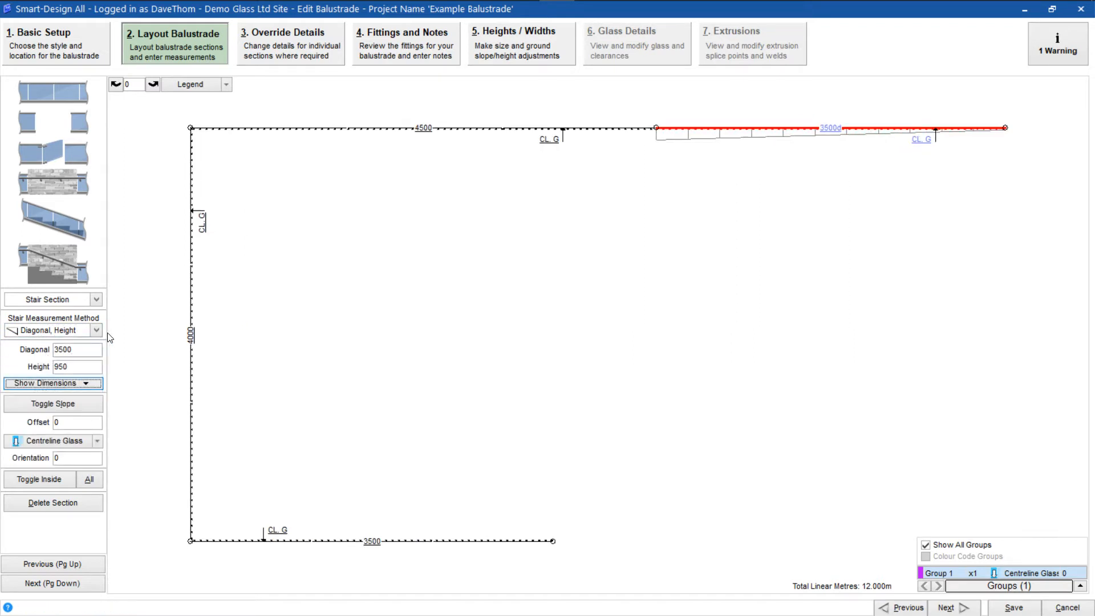
Try the Length, Angle and Diagonal, Angle measurement methods on the stair section and return it to Diagonal, Height
{"action": "left_click", "coordinate": [96, 330]}
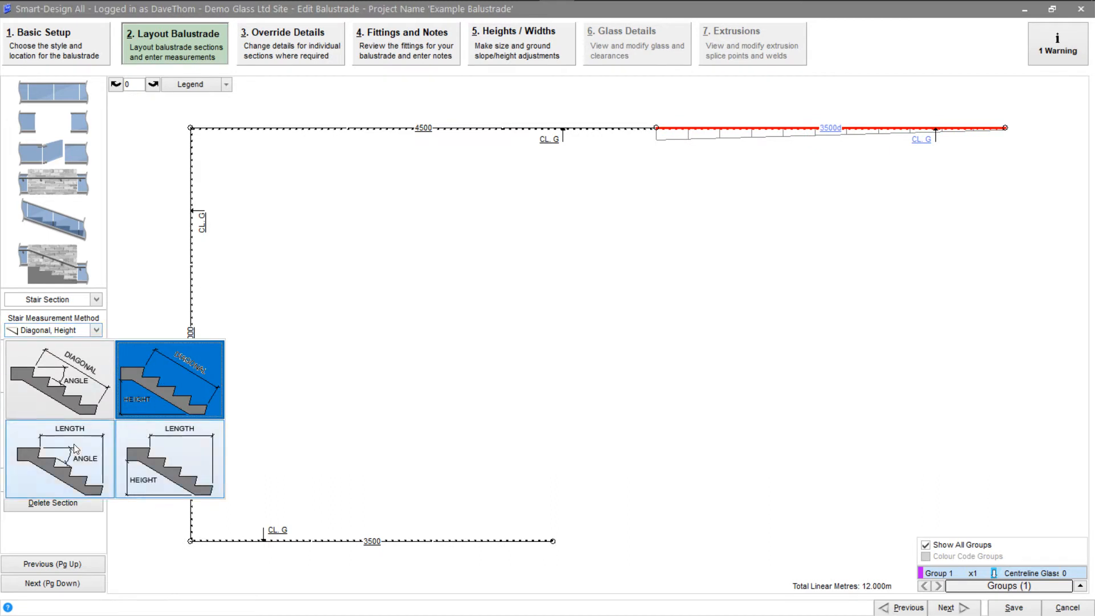
{"action": "left_click", "coordinate": [60, 459]}
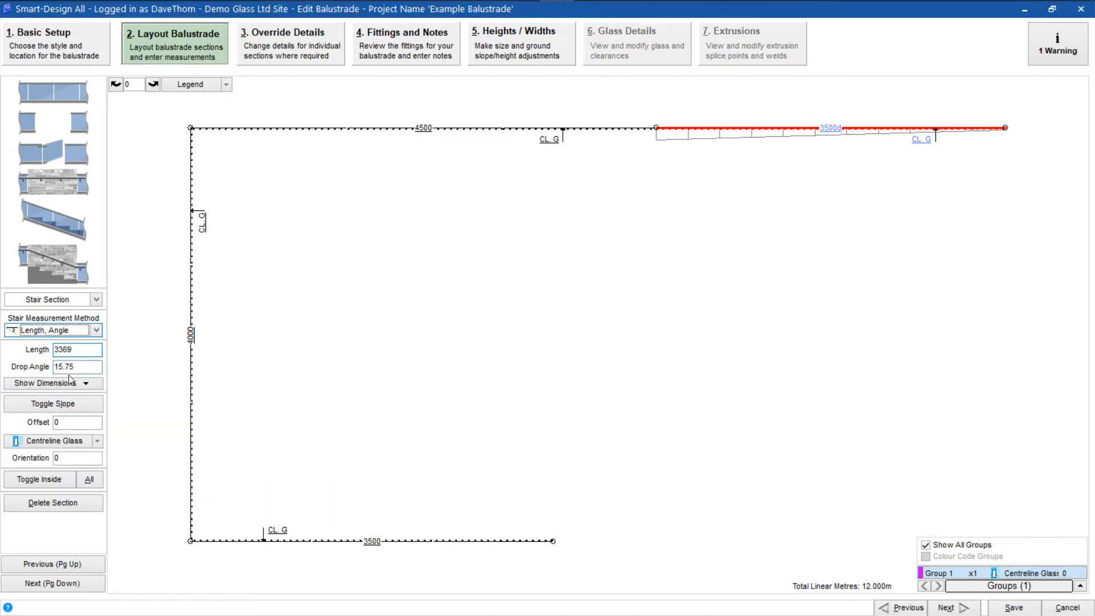
{"action": "left_click", "coordinate": [96, 330]}
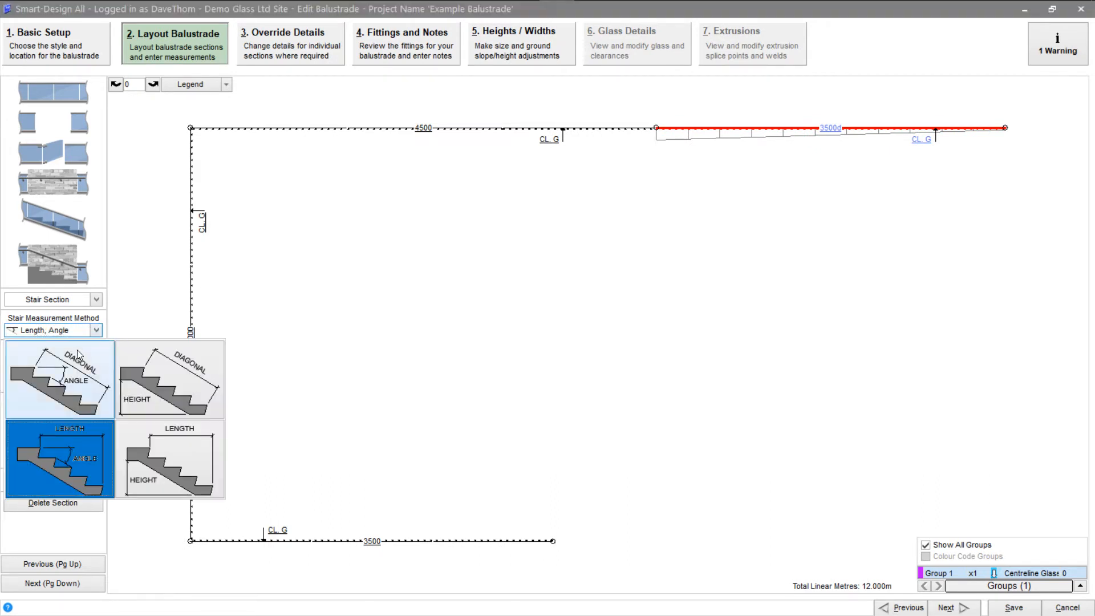
{"action": "left_click", "coordinate": [60, 364]}
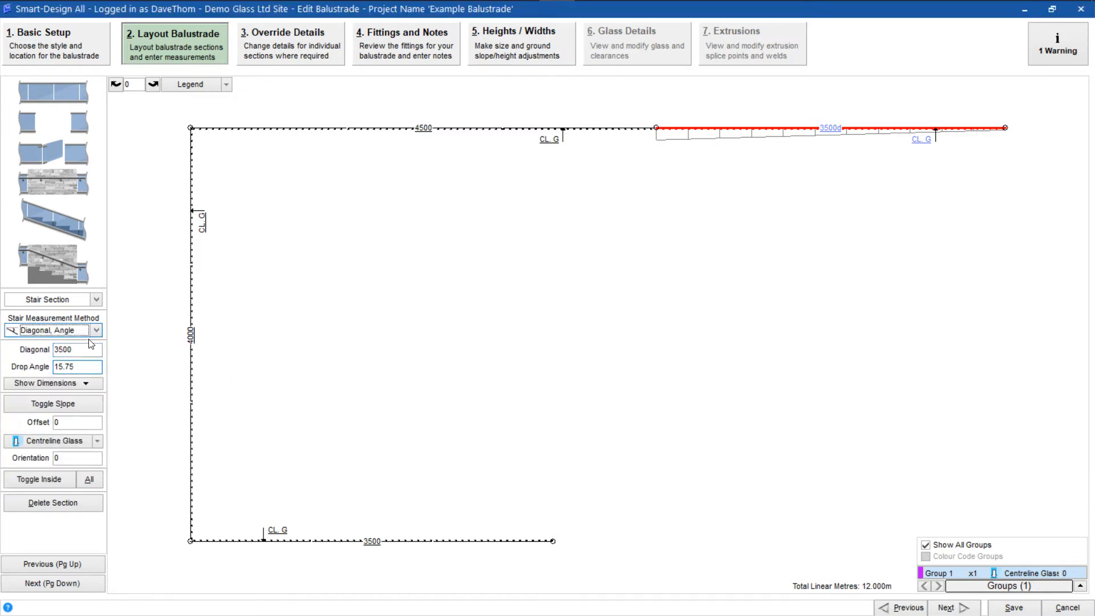
{"action": "left_click", "coordinate": [96, 330]}
{"action": "left_click", "coordinate": [146, 382]}
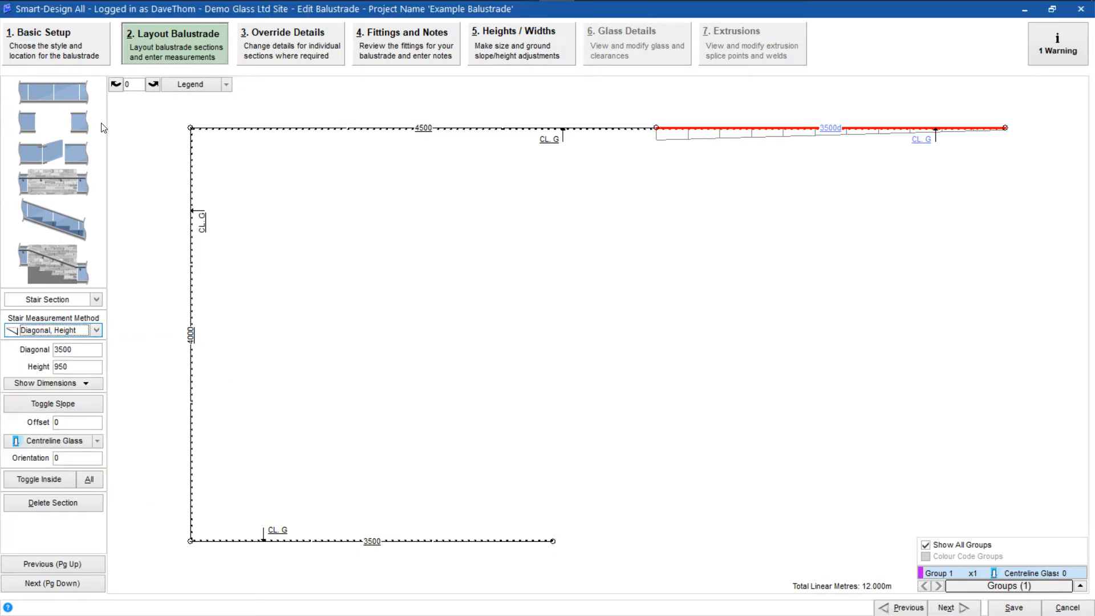
In the basic setup, assign Base Fork Style to the stair/ramp sections and inspect the resulting model and settings
{"action": "left_click", "coordinate": [50, 51]}
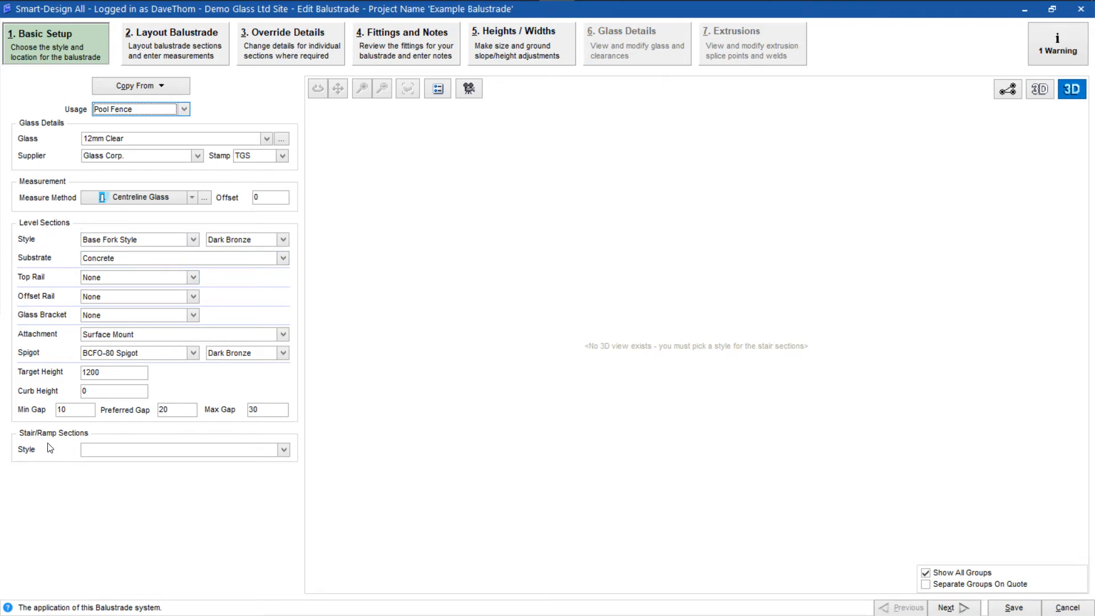
{"action": "left_click", "coordinate": [284, 450]}
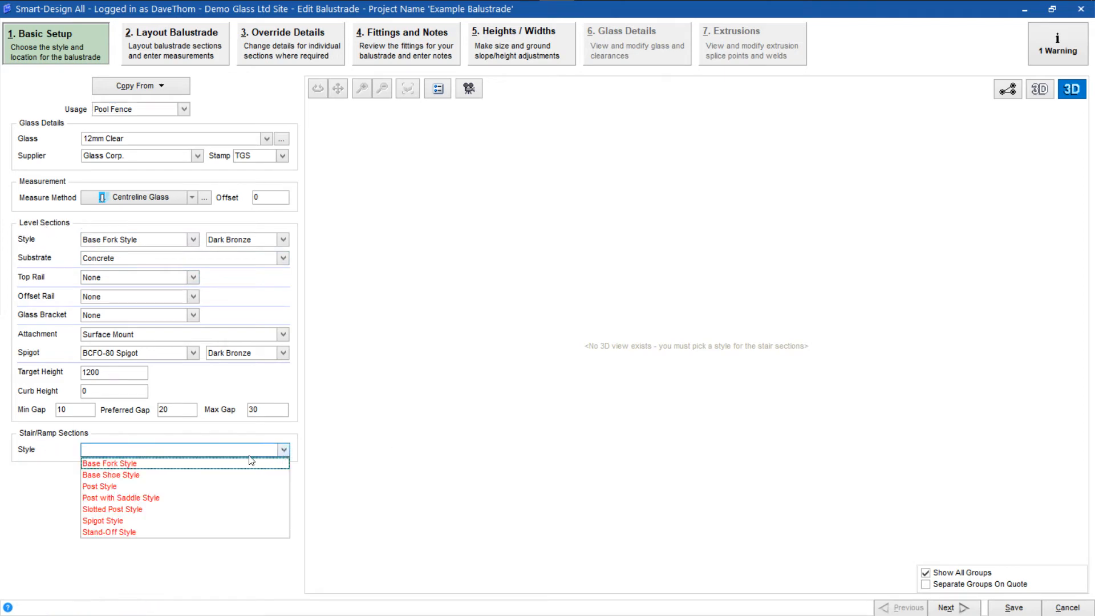
{"action": "left_click", "coordinate": [168, 464]}
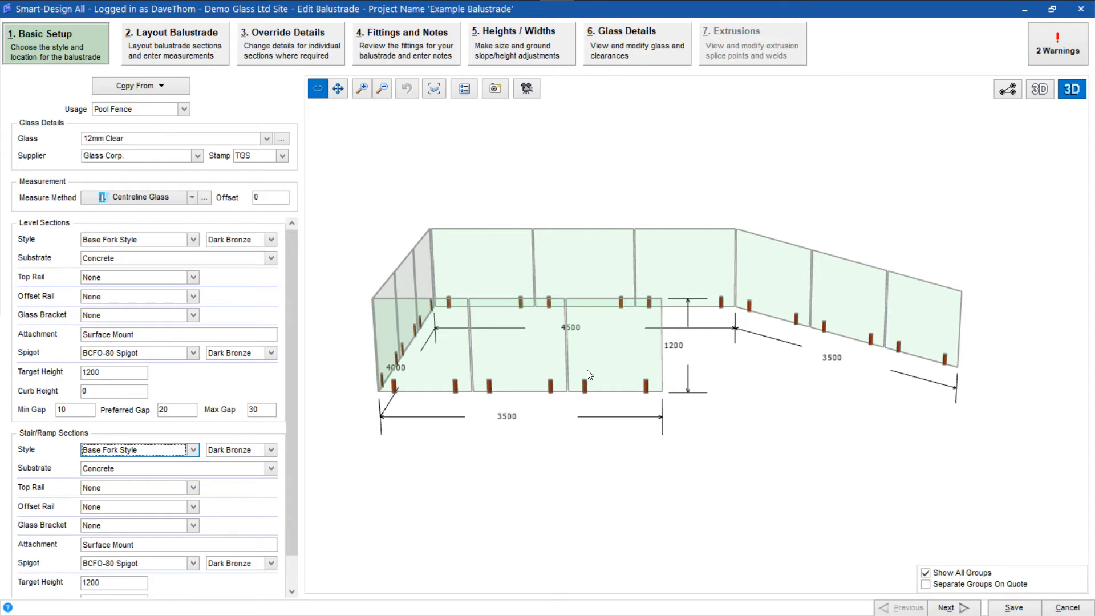
{"action": "left_click_drag", "start_coordinate": [589, 375], "coordinate": [691, 375]}
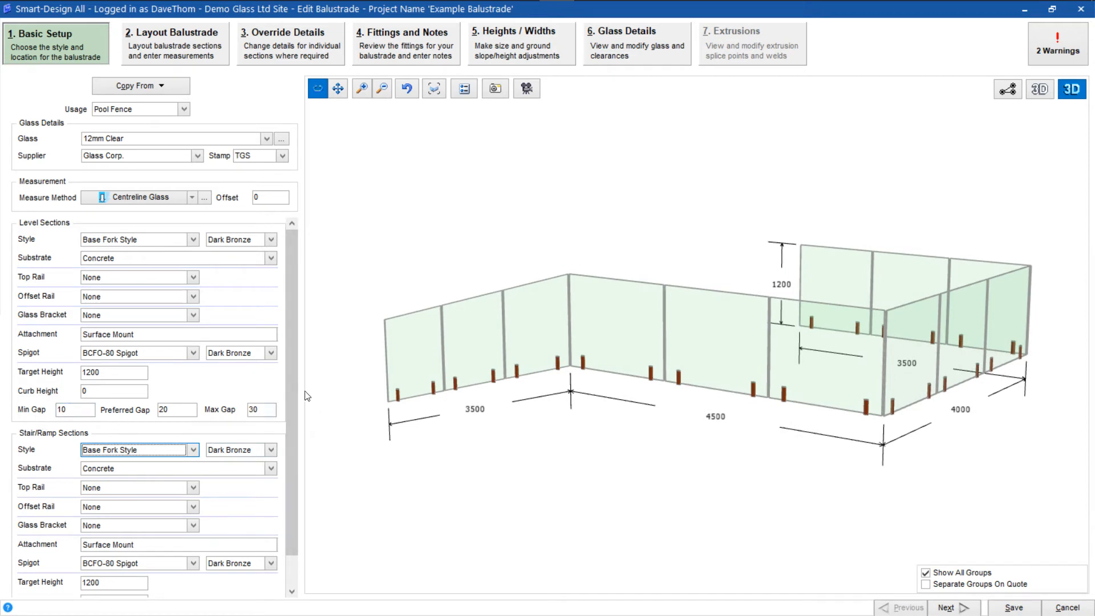
{"action": "left_click_drag", "start_coordinate": [292, 388], "coordinate": [286, 451]}
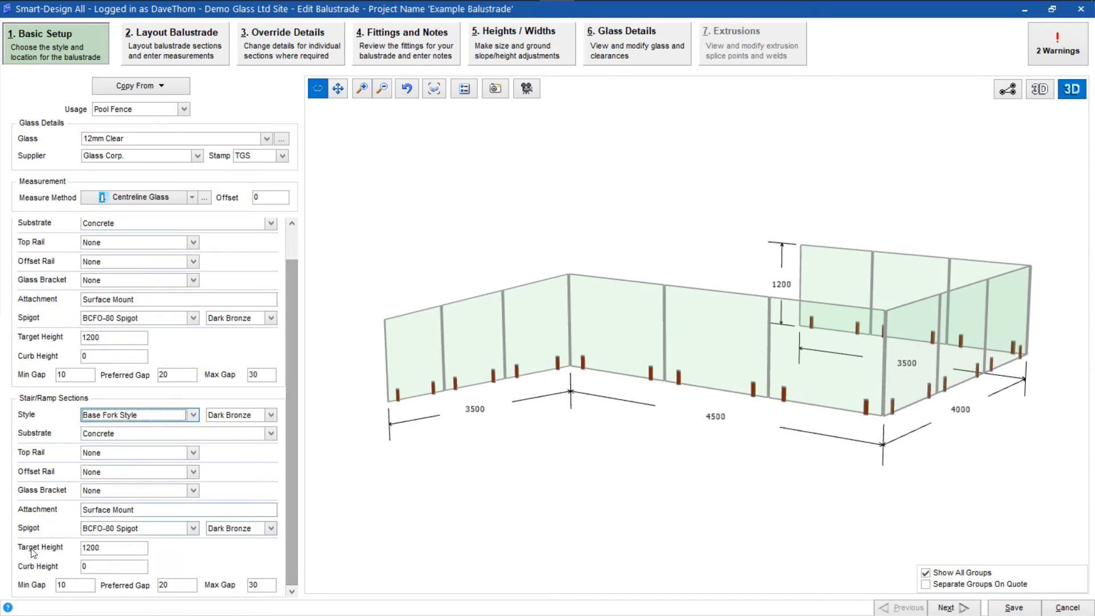
{"action": "left_click_drag", "start_coordinate": [293, 463], "coordinate": [296, 382]}
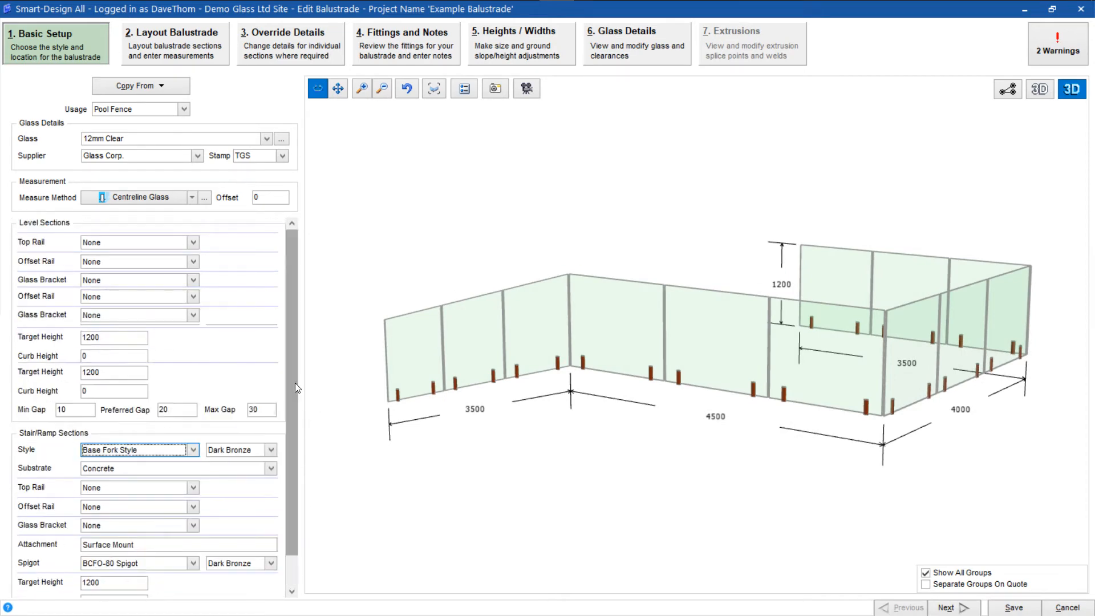
Change the style of both the level sections and the stair/ramp sections to Base Shoe Style
{"action": "left_click", "coordinate": [194, 240]}
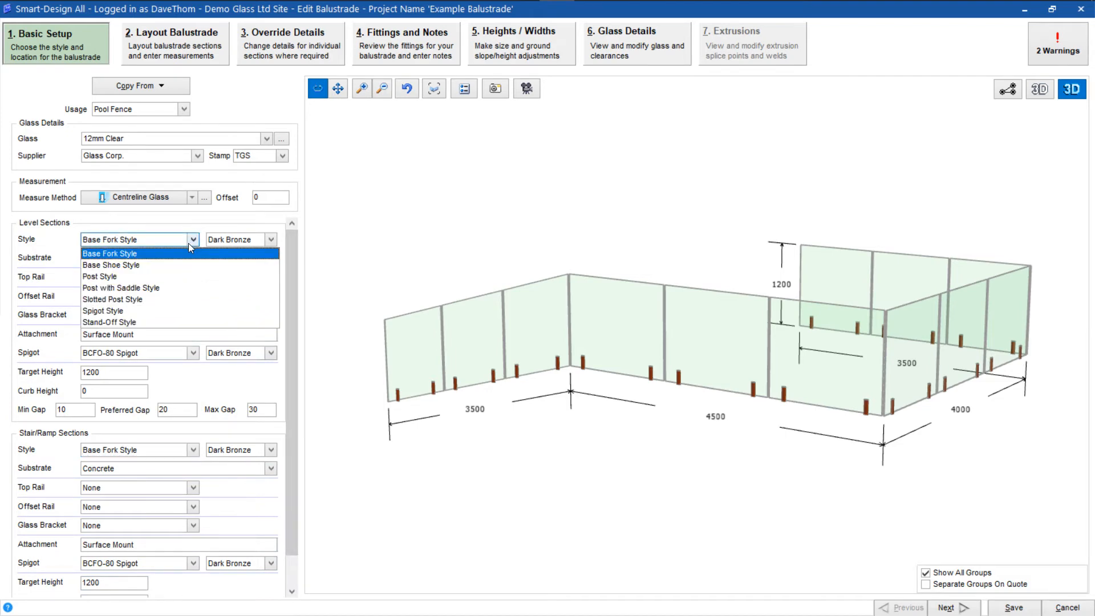
{"action": "left_click", "coordinate": [165, 266]}
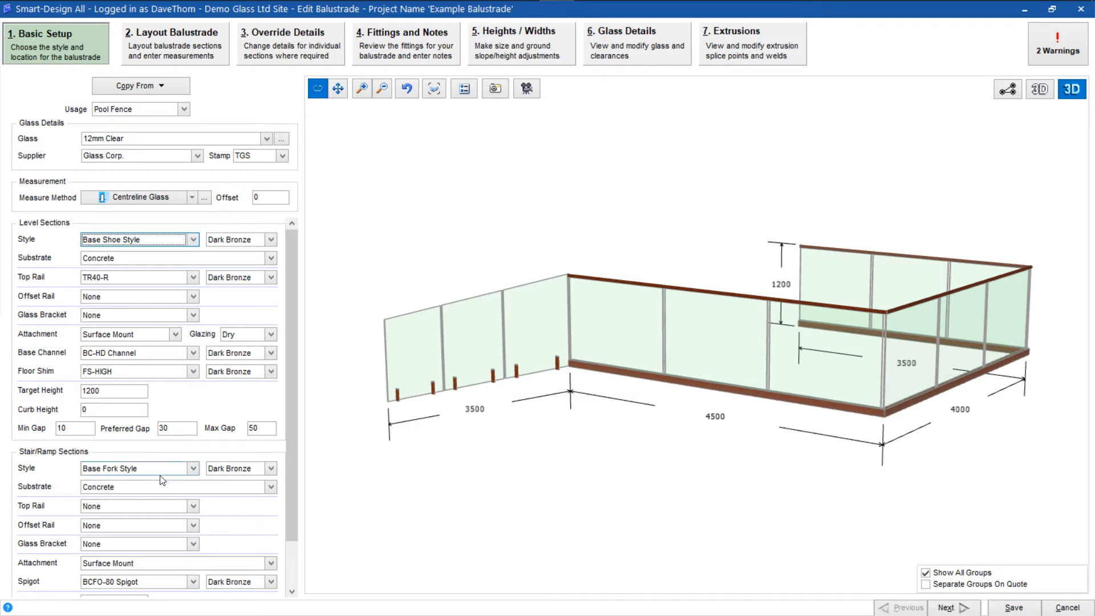
{"action": "left_click", "coordinate": [194, 468]}
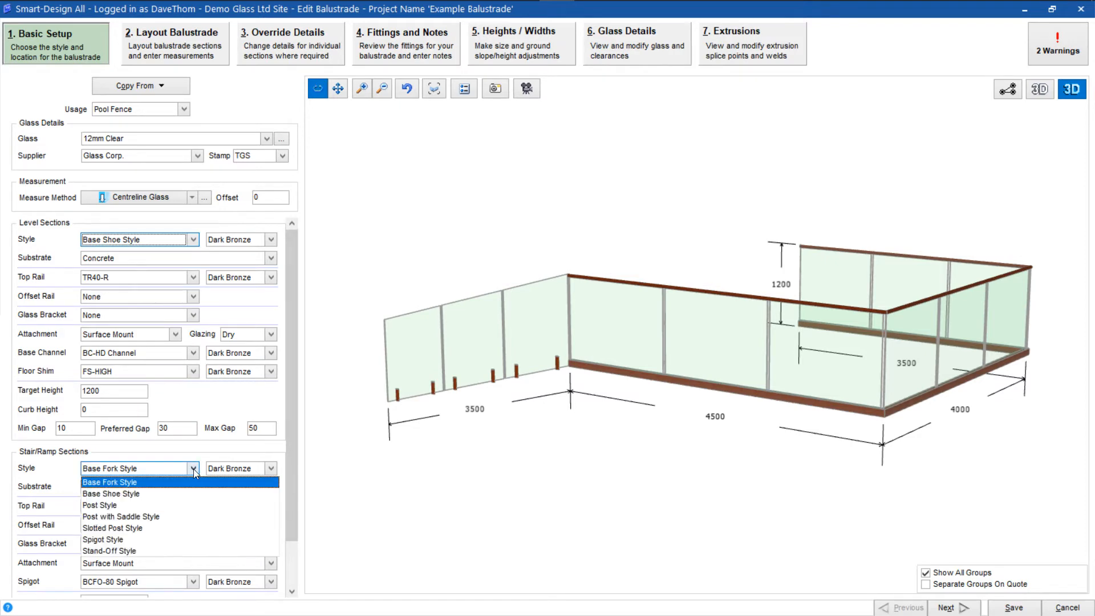
{"action": "left_click", "coordinate": [173, 494]}
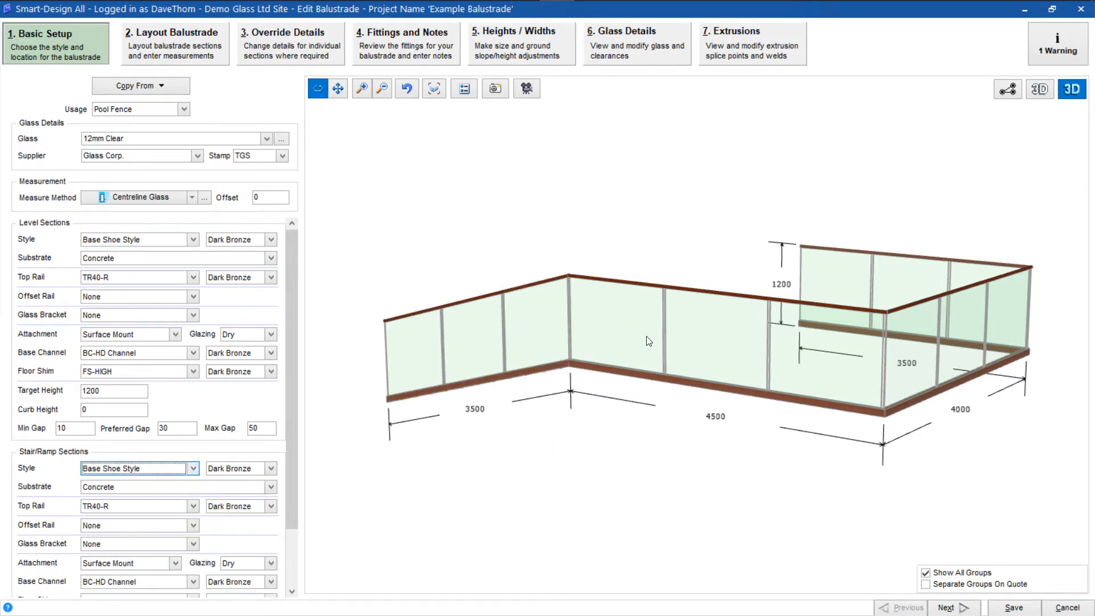
{"action": "left_click_drag", "start_coordinate": [530, 349], "coordinate": [680, 341]}
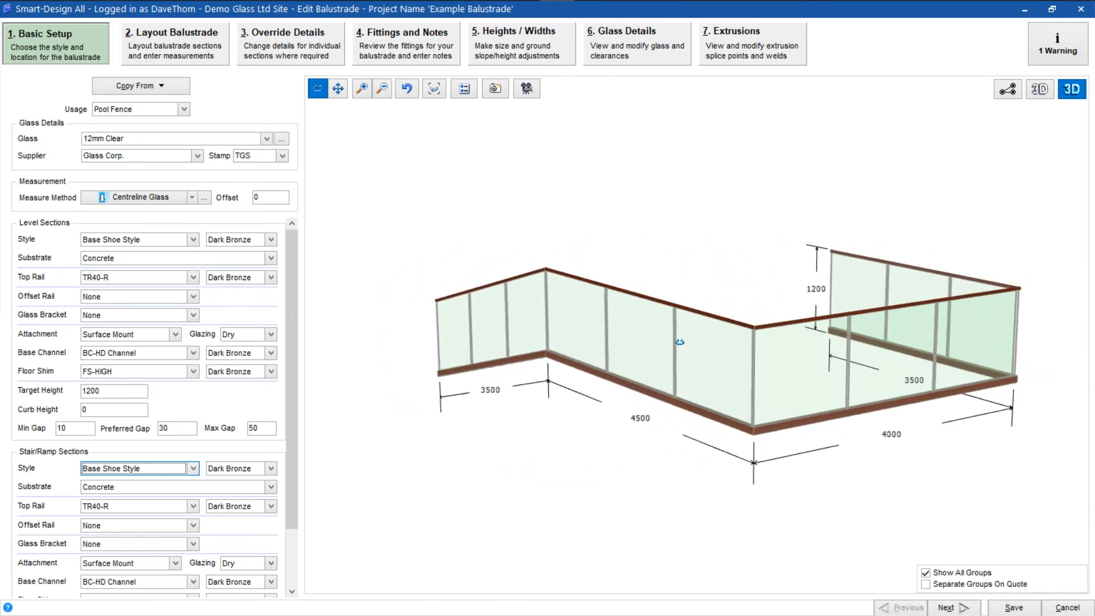
Set the top rail to None for both the level sections and the stair/ramp sections
{"action": "left_click", "coordinate": [194, 278]}
{"action": "left_click", "coordinate": [173, 295]}
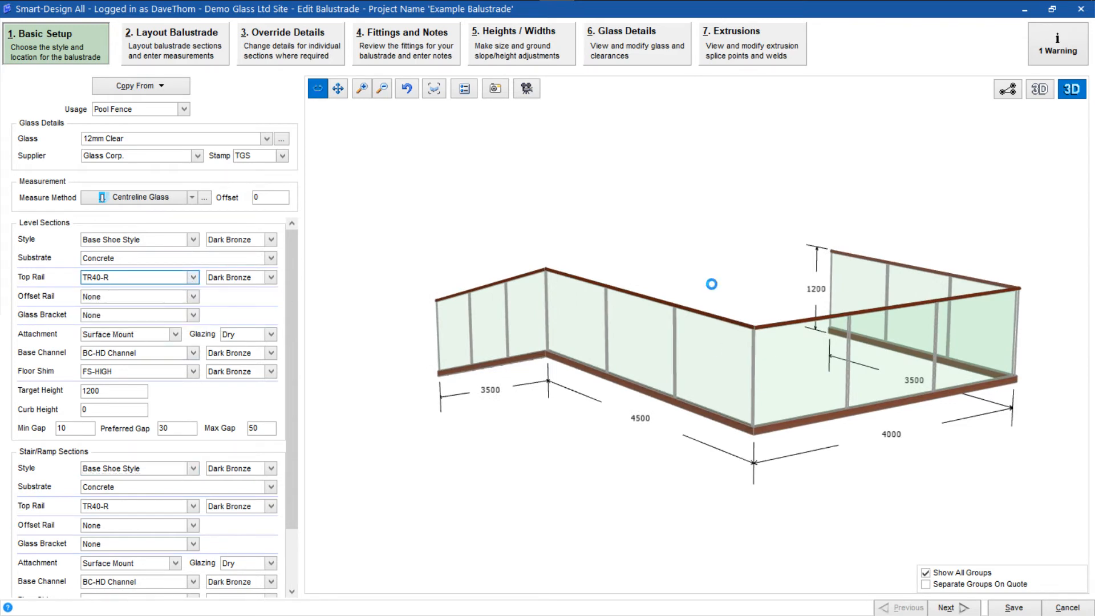
{"action": "left_click", "coordinate": [192, 506]}
{"action": "left_click", "coordinate": [163, 517]}
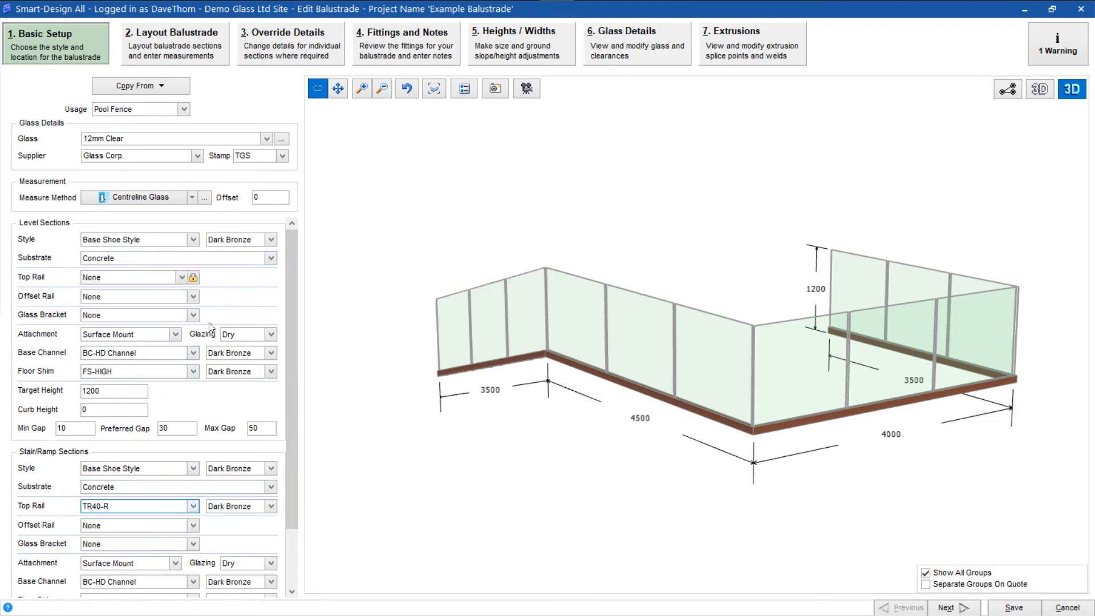
Add an OFR40-R offset rail to both the level and stair/ramp sections and inspect it around the balustrade
{"action": "left_click", "coordinate": [193, 297]}
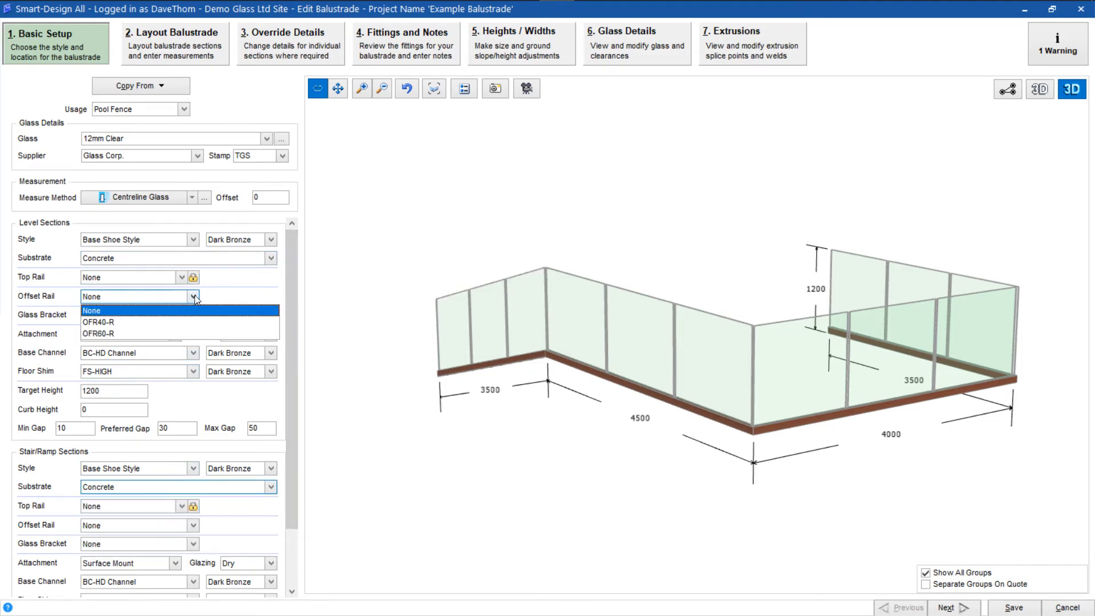
{"action": "left_click", "coordinate": [183, 323]}
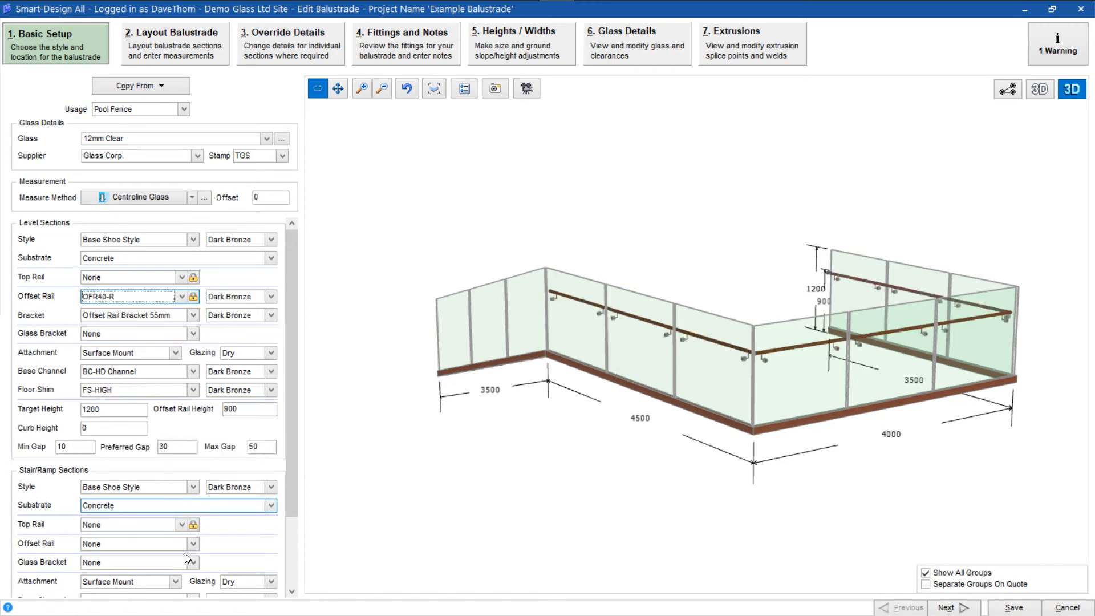
{"action": "left_click", "coordinate": [194, 544]}
{"action": "left_click", "coordinate": [188, 562]}
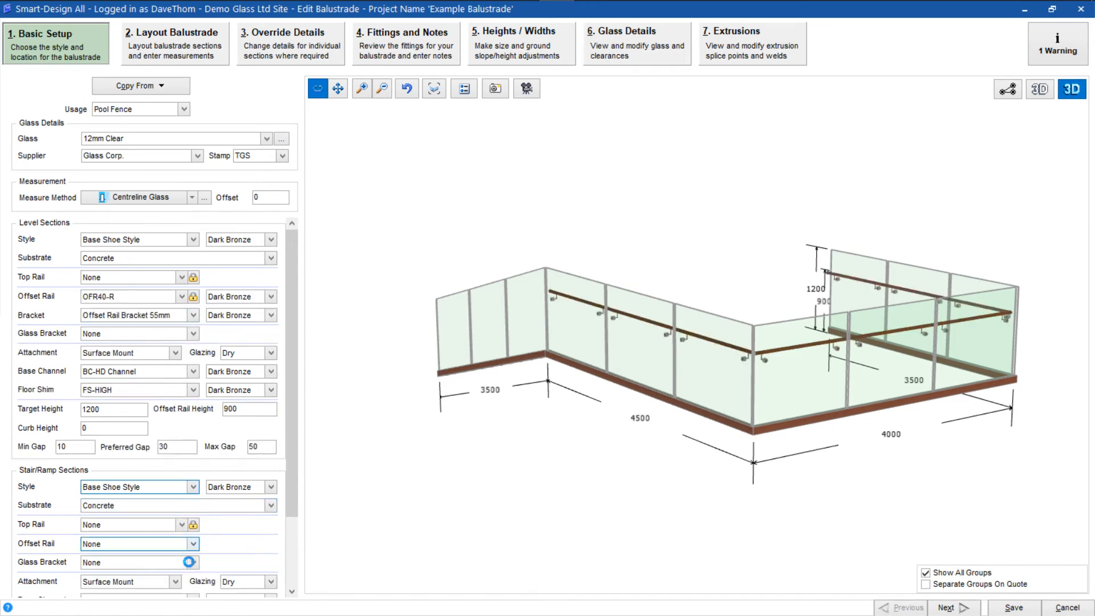
{"action": "left_click_drag", "start_coordinate": [465, 354], "coordinate": [587, 355]}
{"action": "scroll", "coordinate": [587, 356], "scroll_direction": "up", "scroll_amount": 6}
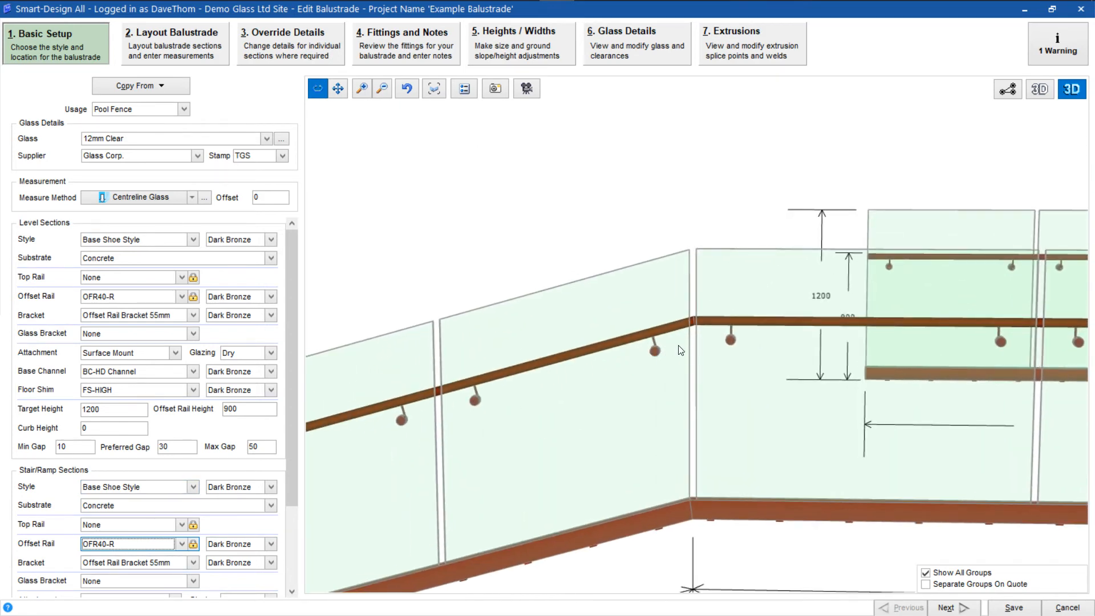
{"action": "scroll", "coordinate": [680, 350], "scroll_direction": "down", "scroll_amount": 6}
{"action": "left_click_drag", "start_coordinate": [769, 356], "coordinate": [676, 337]}
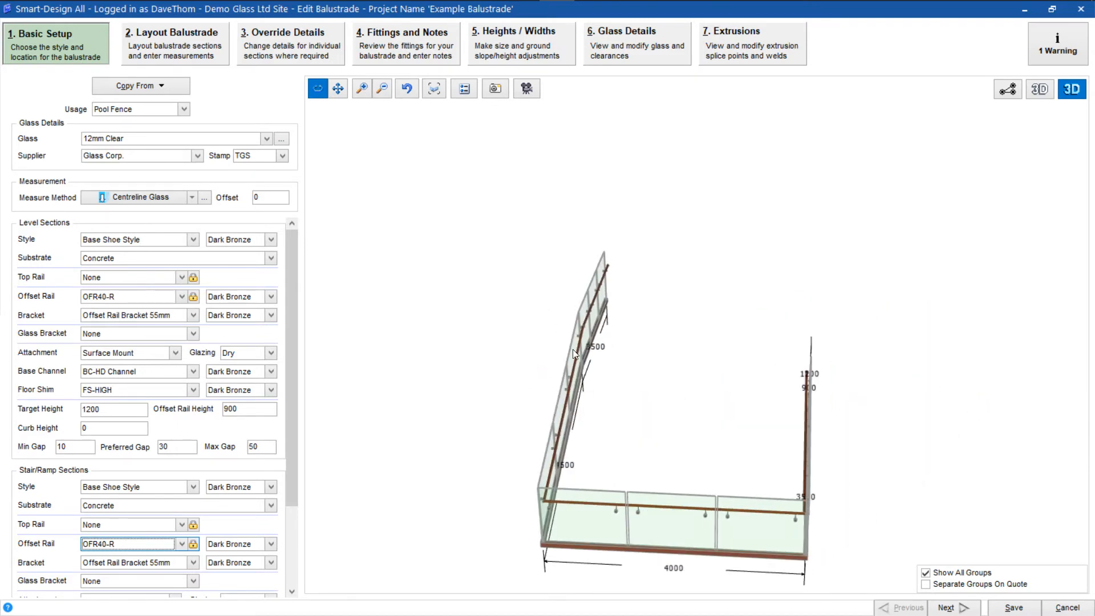
{"action": "left_click_drag", "start_coordinate": [758, 499], "coordinate": [762, 365]}
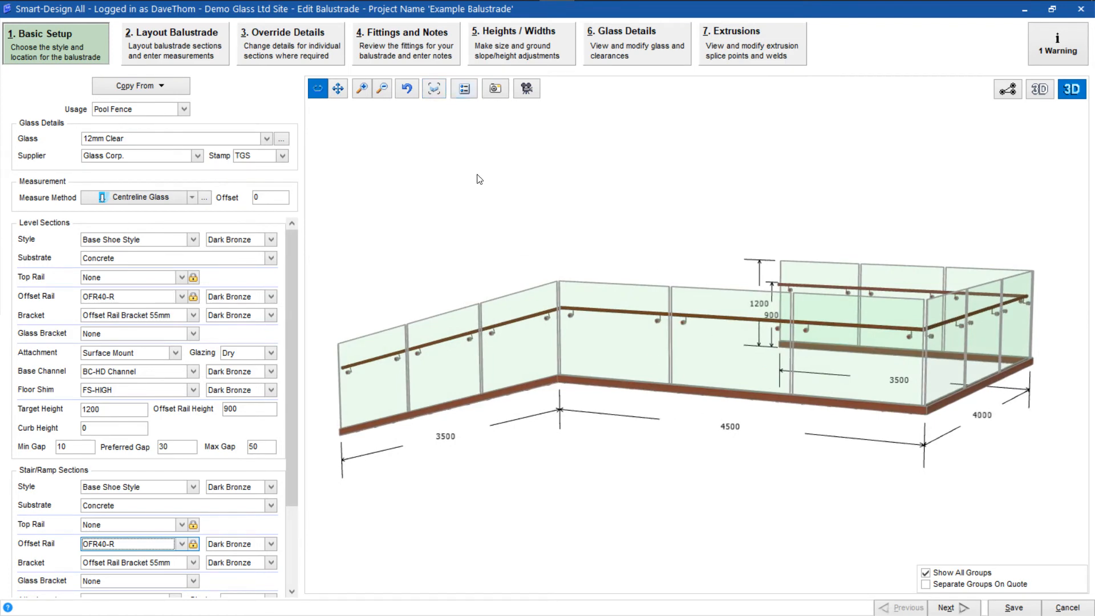
Hide the dimensions in the 3D view and try the ground shadow display, switching it on and back off
{"action": "left_click", "coordinate": [464, 88]}
{"action": "left_click", "coordinate": [483, 132]}
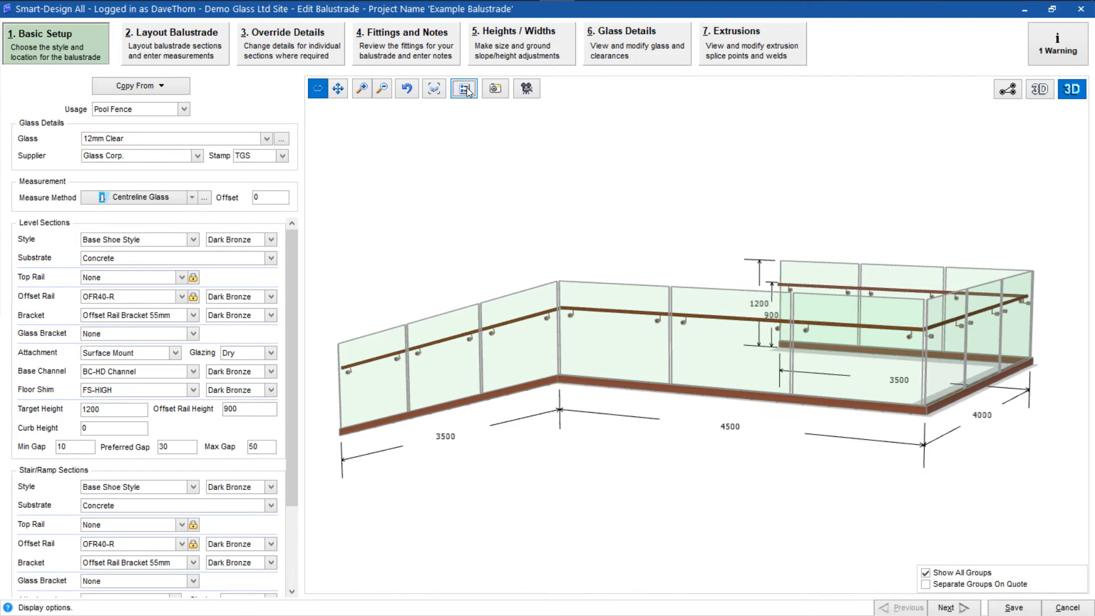
{"action": "left_click", "coordinate": [463, 89]}
{"action": "left_click", "coordinate": [484, 104]}
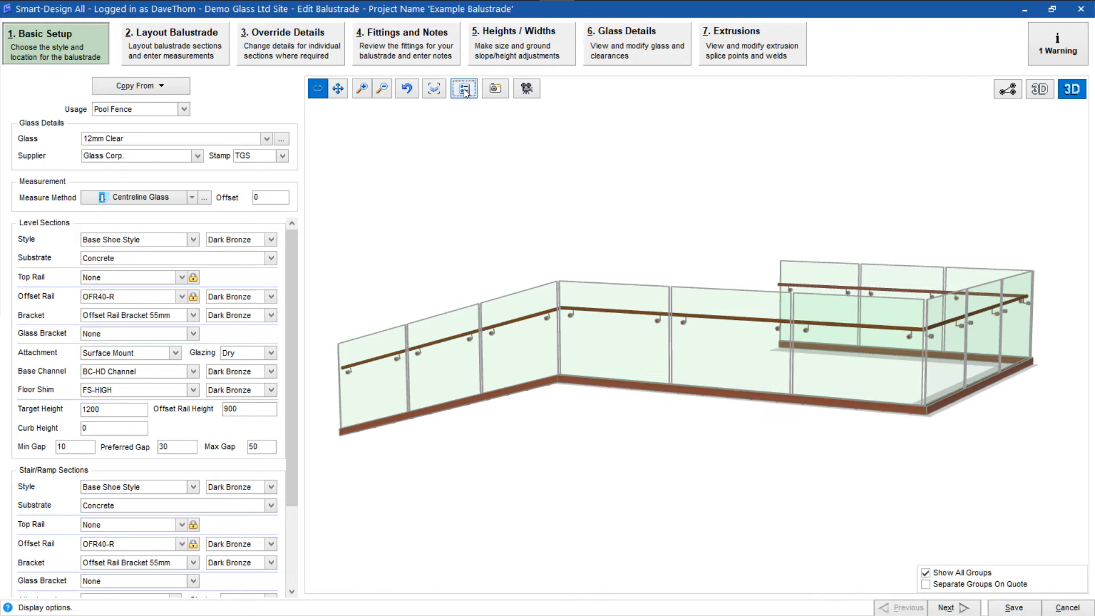
{"action": "left_click", "coordinate": [465, 89]}
{"action": "left_click", "coordinate": [499, 136]}
Save the balustrade design and return to the project list
{"action": "left_click_drag", "start_coordinate": [822, 342], "coordinate": [813, 350]}
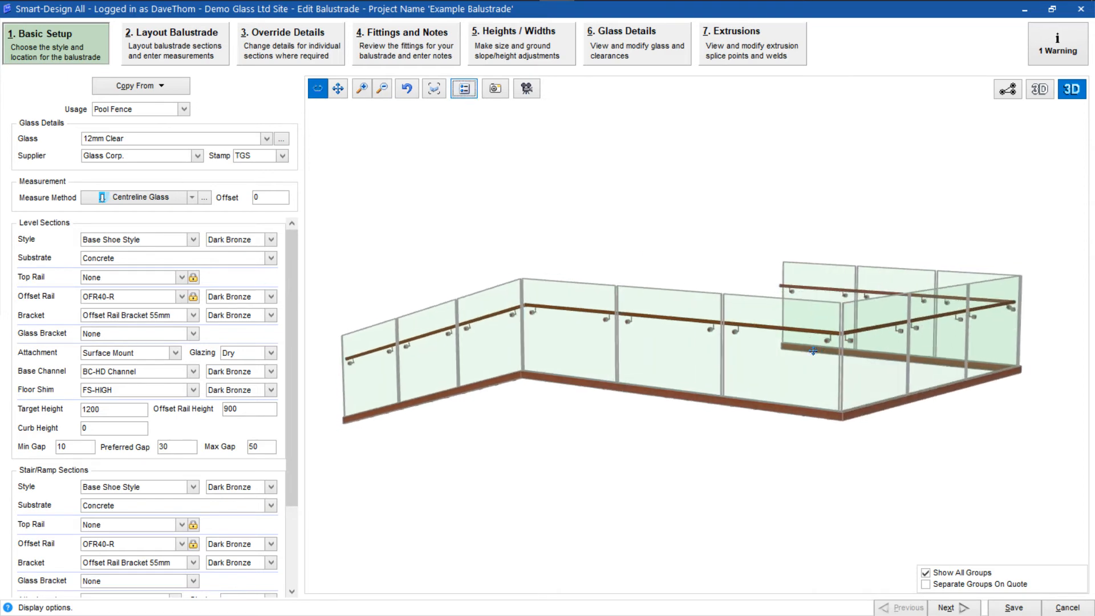
{"action": "middle_click_drag", "start_coordinate": [813, 351], "coordinate": [811, 356]}
{"action": "left_click", "coordinate": [1028, 609]}
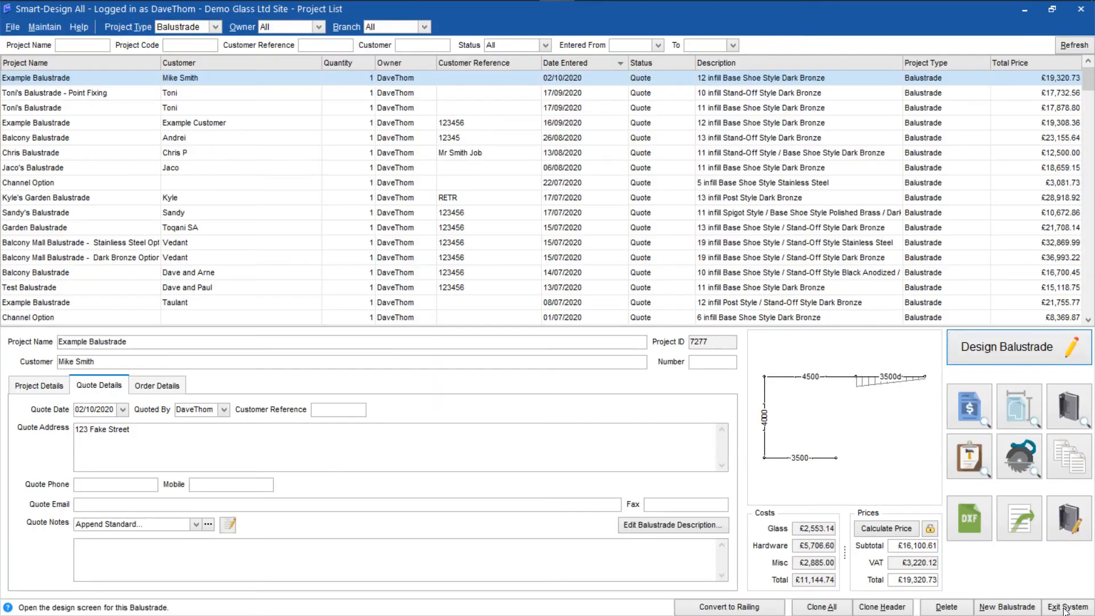
{"action": "left_click", "coordinate": [1066, 608]}
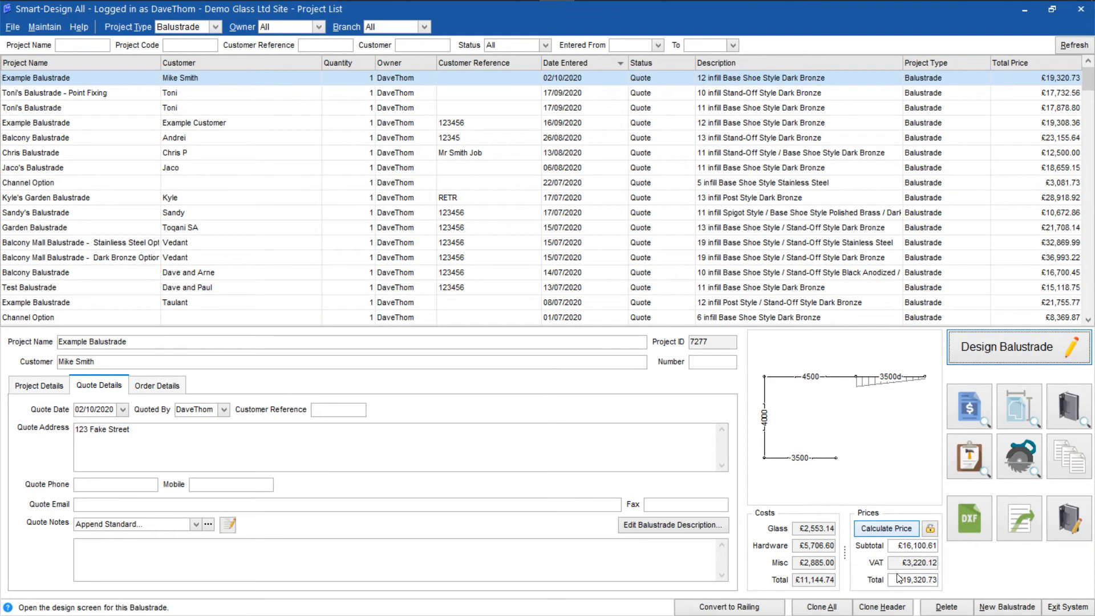
Open the project's price calculation and review the cost and pricing breakdown of the glass and hardware components
{"action": "left_click", "coordinate": [885, 531]}
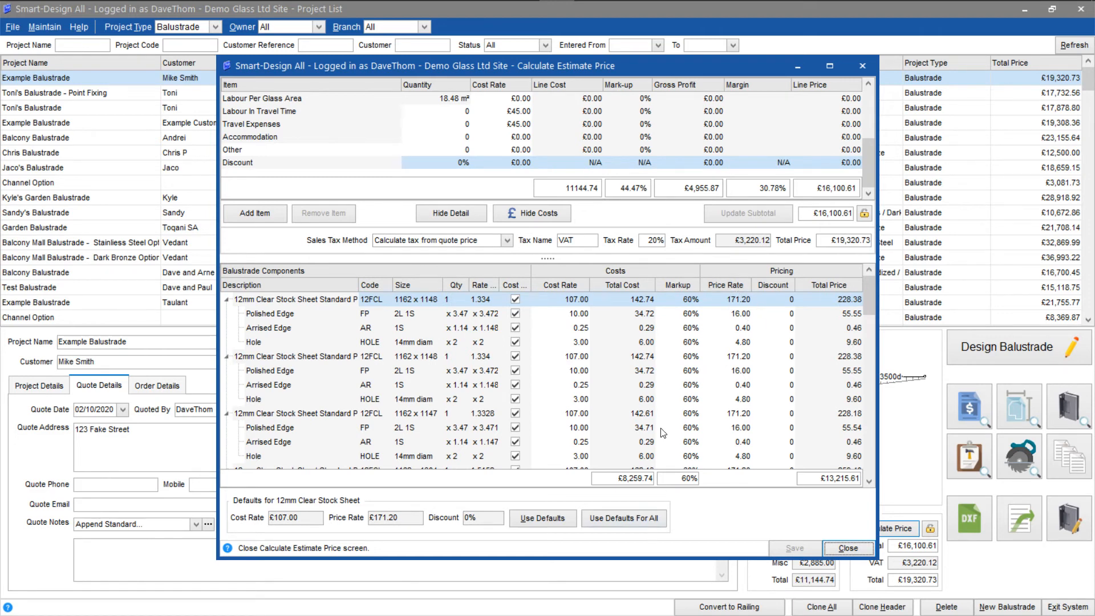
{"action": "scroll", "coordinate": [324, 392], "scroll_direction": "down", "scroll_amount": 1}
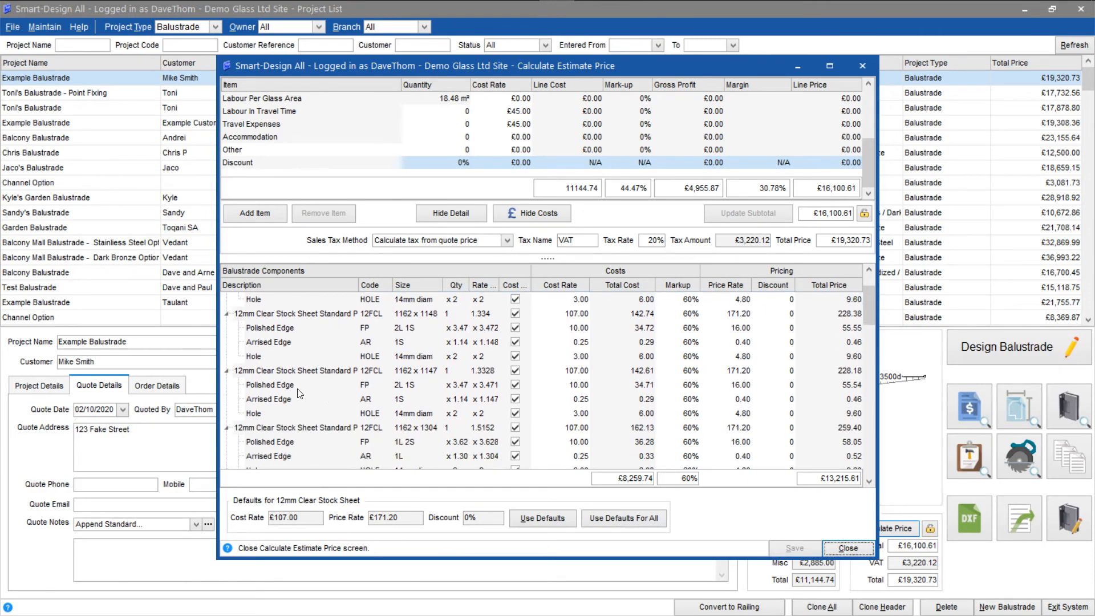
{"action": "scroll", "coordinate": [312, 340], "scroll_direction": "down", "scroll_amount": 5}
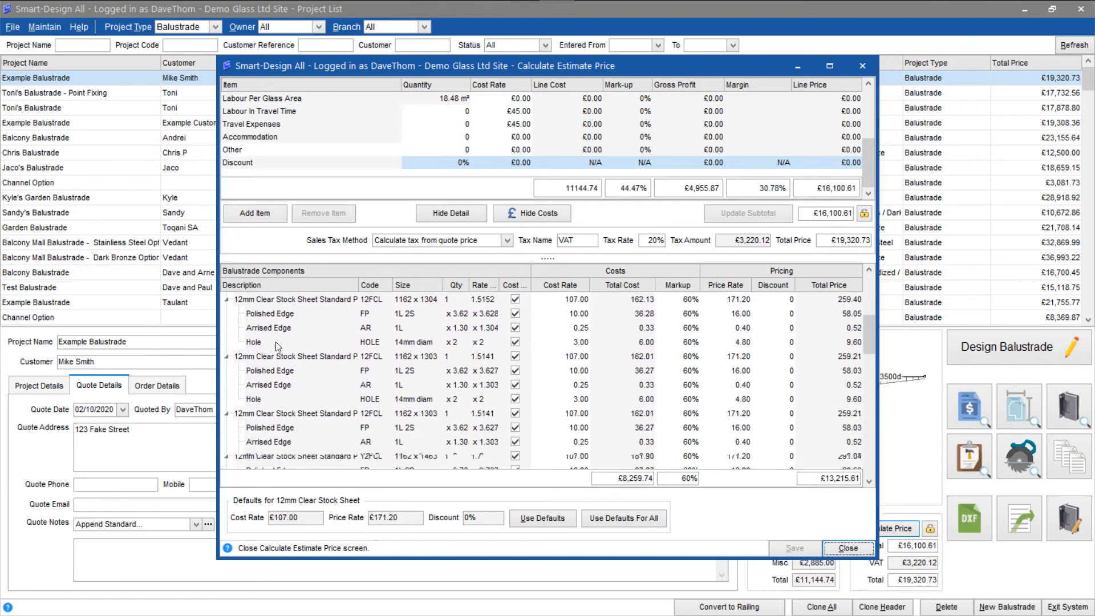
{"action": "scroll", "coordinate": [410, 370], "scroll_direction": "down", "scroll_amount": 3}
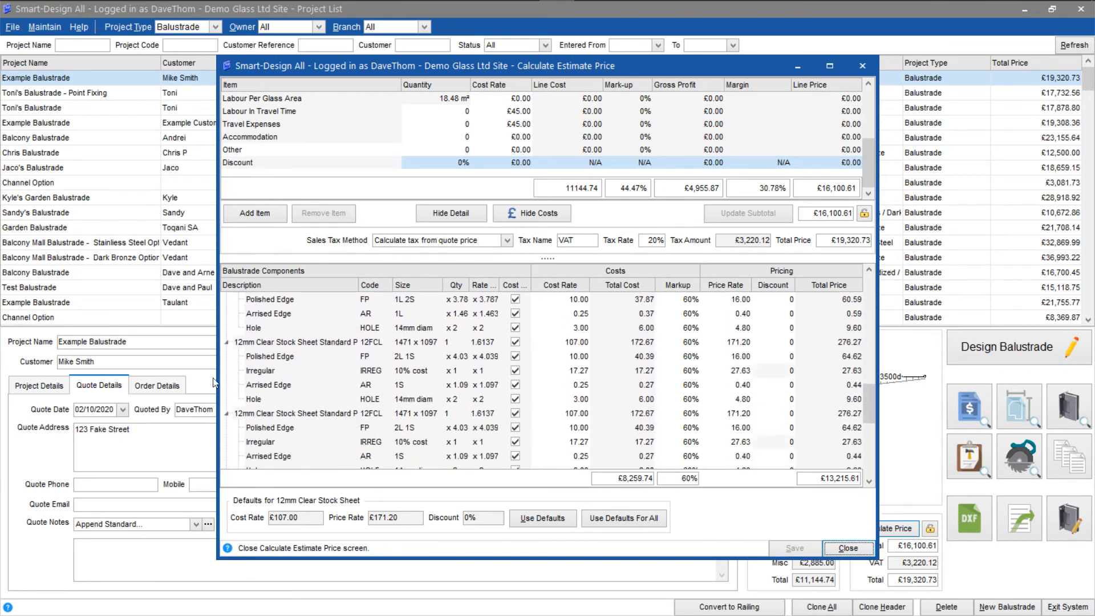
{"action": "scroll", "coordinate": [291, 377], "scroll_direction": "down", "scroll_amount": 3}
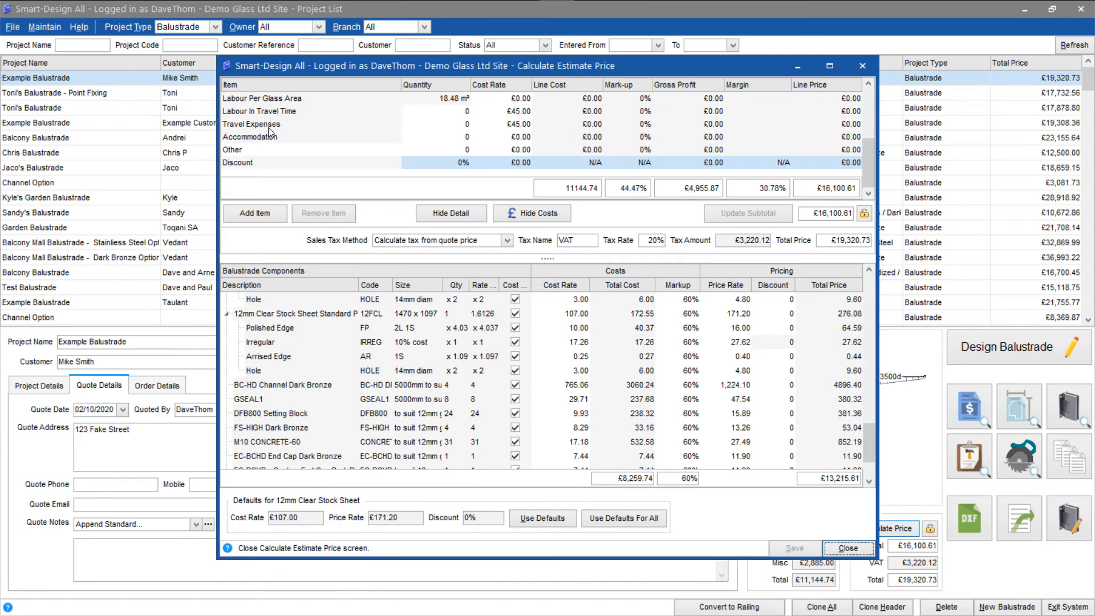
Add an extra item named Example to the estimate, save it and close the price calculation
{"action": "left_click", "coordinate": [258, 207]}
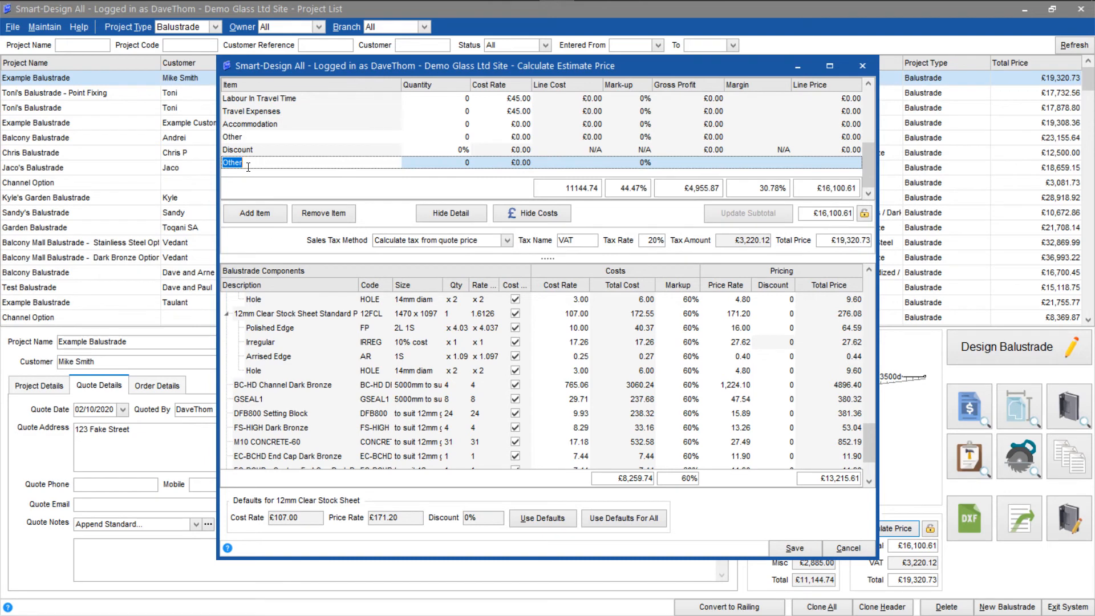
{"action": "type", "text": "Example"}
{"action": "key", "text": "Return"}
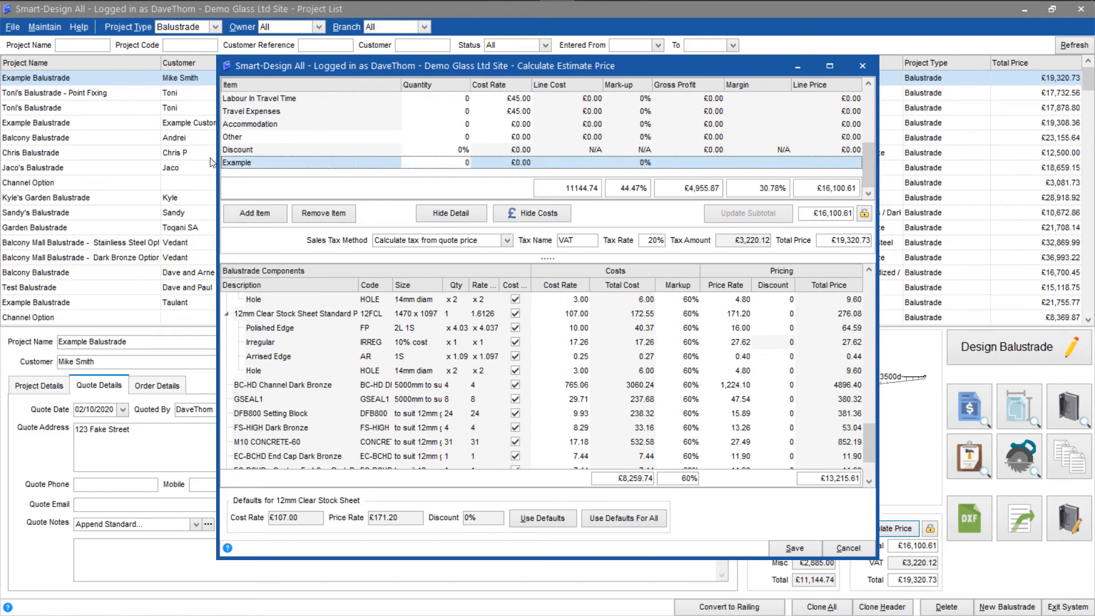
{"action": "left_click", "coordinate": [794, 548]}
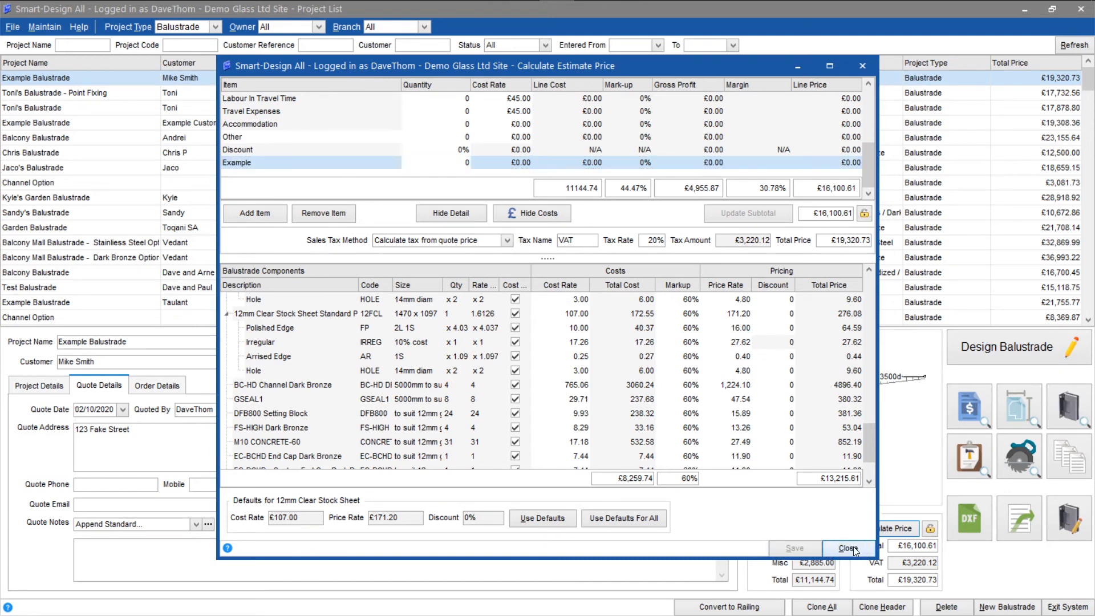
{"action": "left_click", "coordinate": [849, 548]}
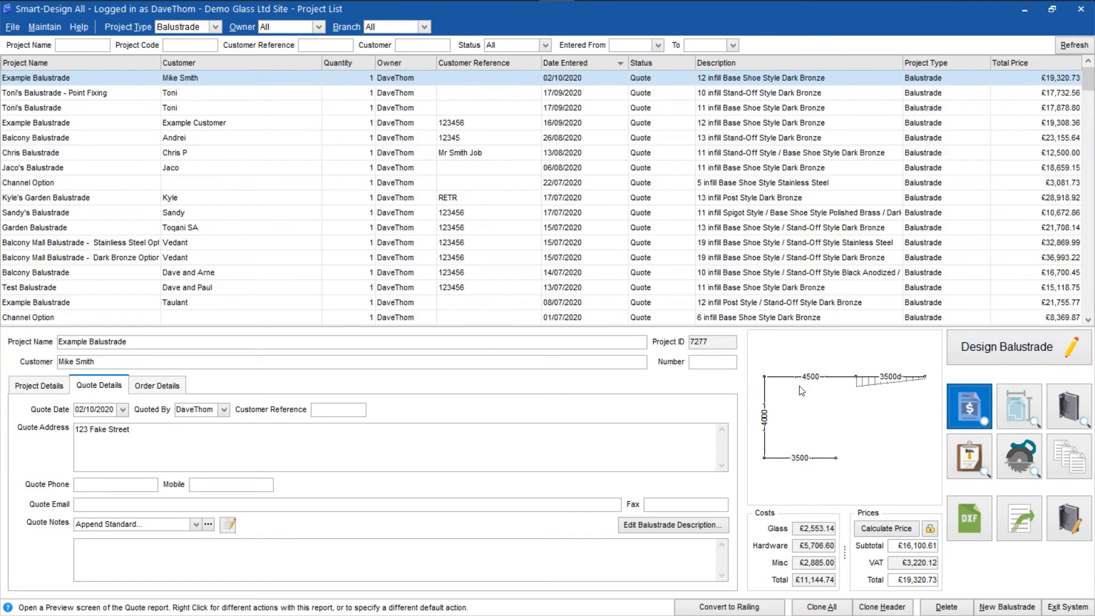
Open the print preview of the project's quote report and set its zoom to 100%
{"action": "left_click", "coordinate": [548, 329]}
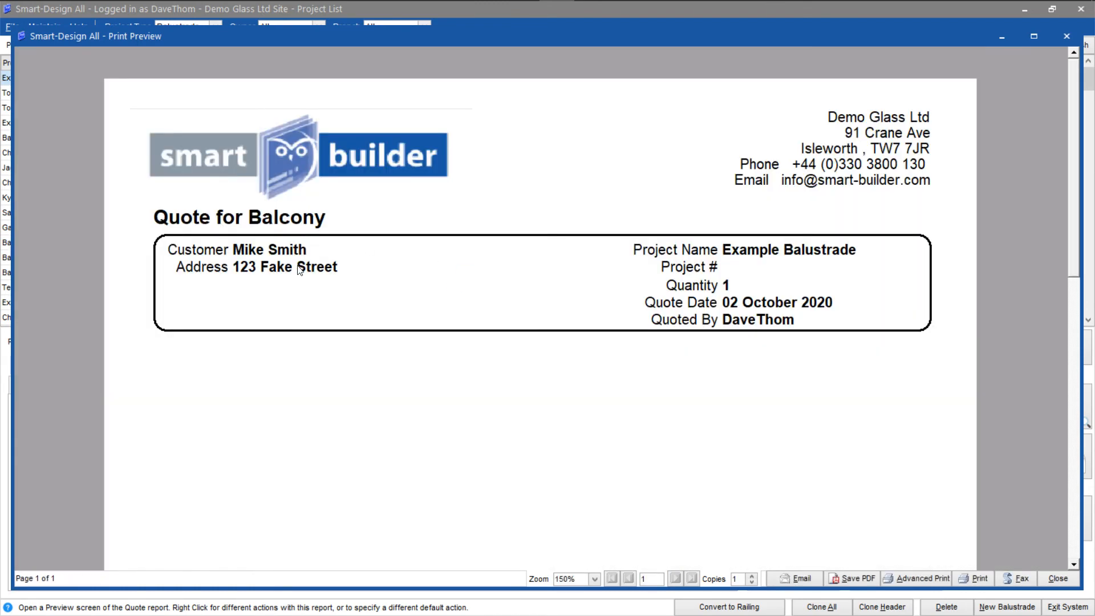
{"action": "left_click", "coordinate": [594, 579]}
{"action": "left_click", "coordinate": [582, 537]}
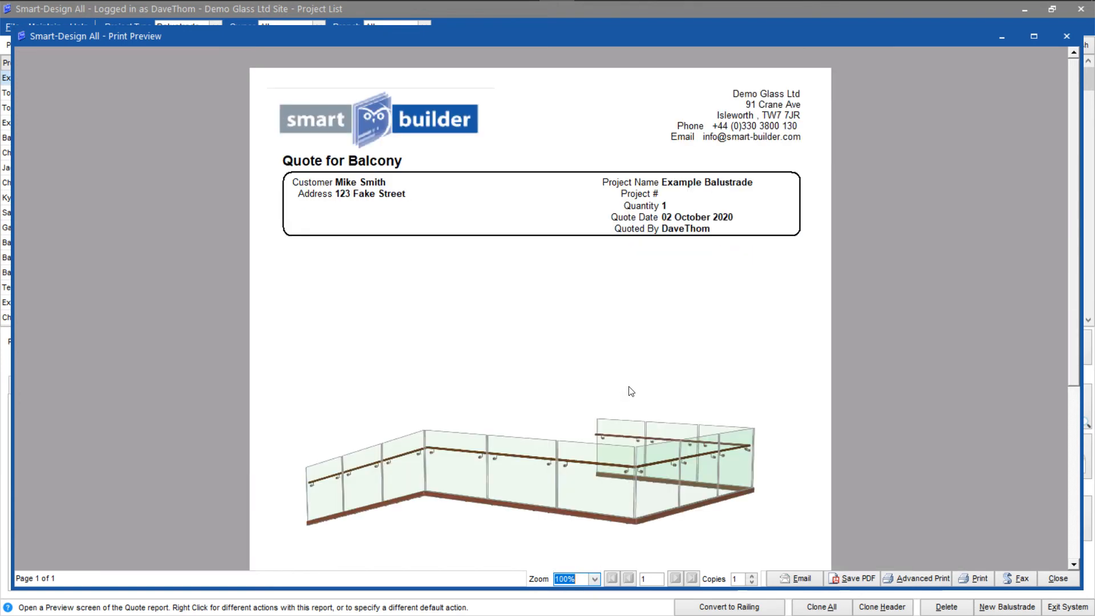
Check the price, VAT and total at the end of the quote report and close its preview
{"action": "scroll", "coordinate": [766, 392], "scroll_direction": "down", "scroll_amount": 3}
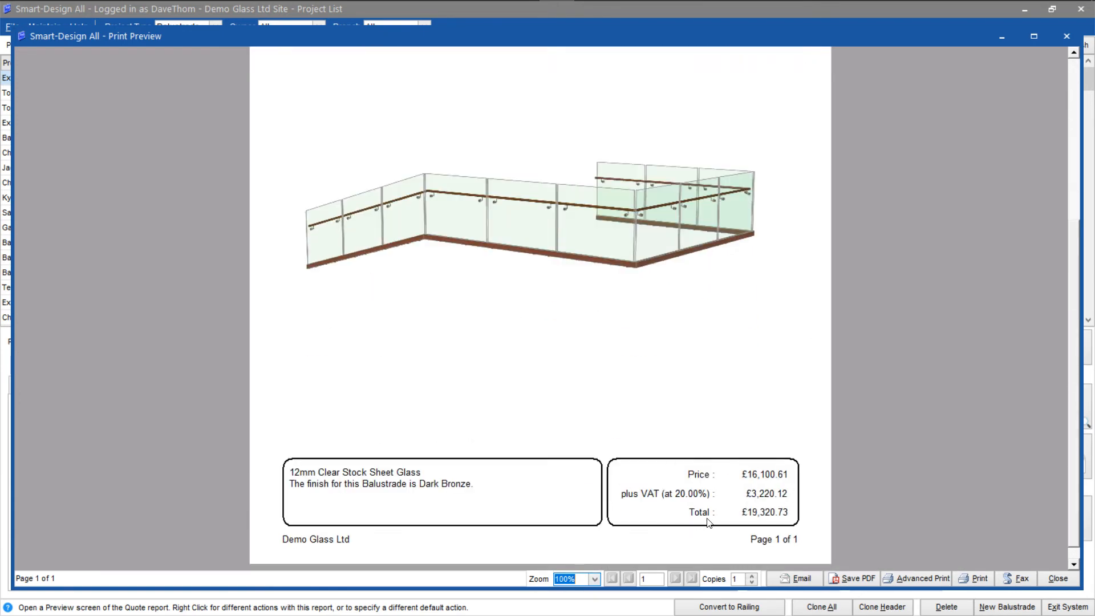
{"action": "left_click", "coordinate": [1050, 577]}
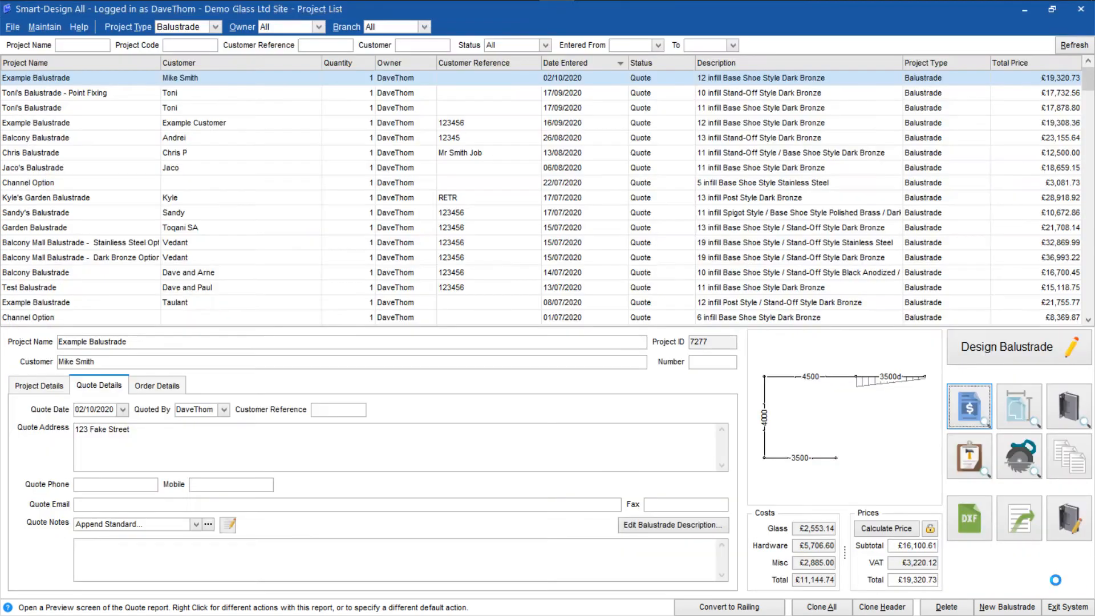
Open the print preview of the Glass Order report and examine its panel summary and the drawing of panel A
{"action": "left_click", "coordinate": [1017, 411]}
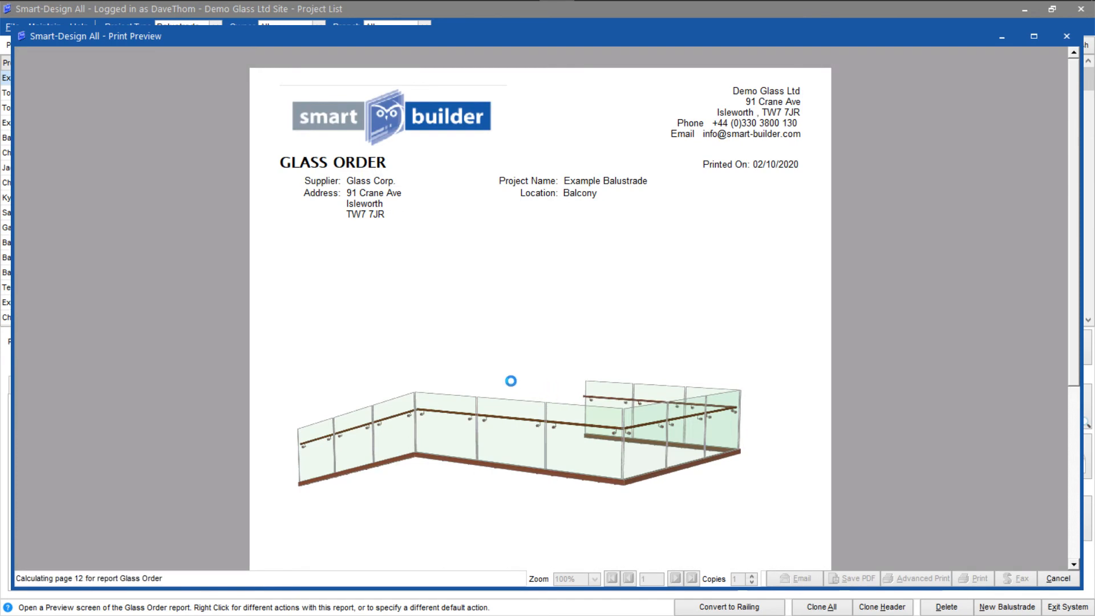
{"action": "scroll", "coordinate": [606, 378], "scroll_direction": "down", "scroll_amount": 3}
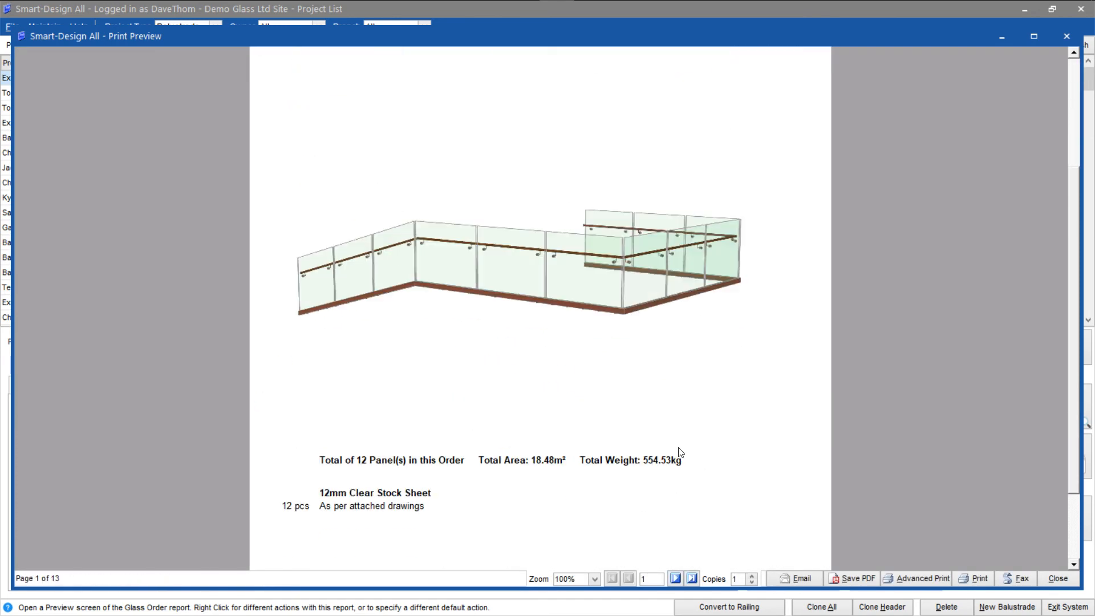
{"action": "left_click", "coordinate": [676, 579]}
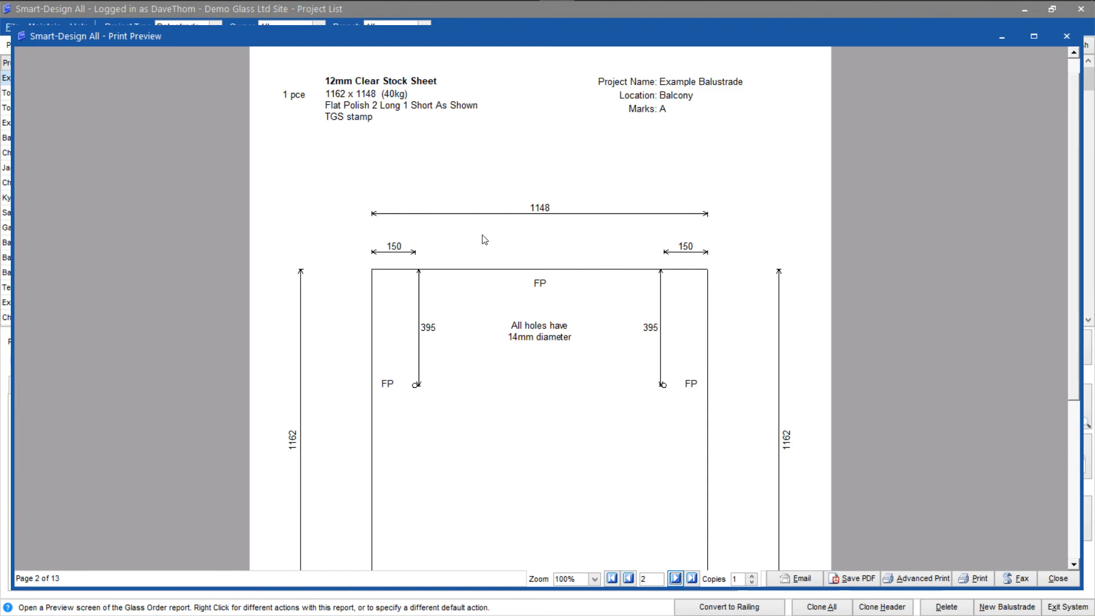
{"action": "scroll", "coordinate": [437, 239], "scroll_direction": "down", "scroll_amount": 1}
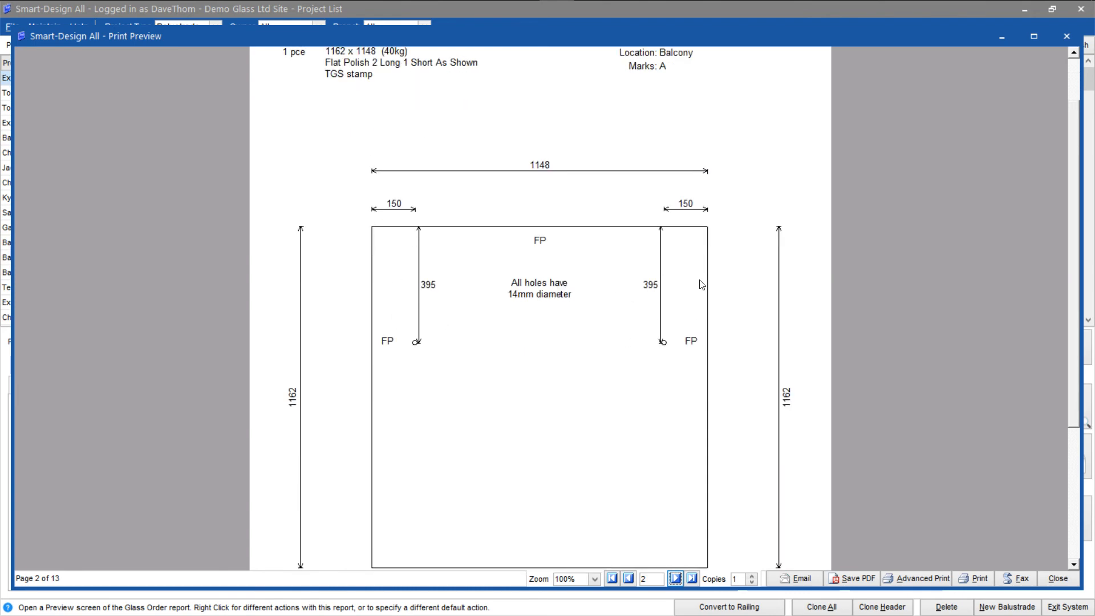
{"action": "scroll", "coordinate": [695, 334], "scroll_direction": "down", "scroll_amount": 3}
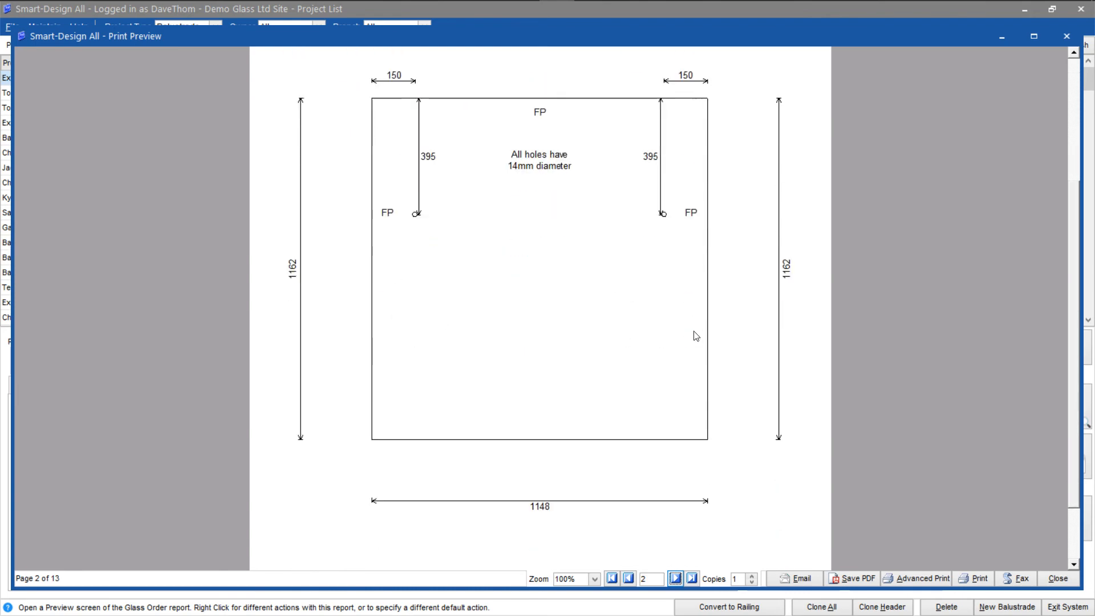
Page through the remaining glass panel drawings up to page 13, examine the last raked panel, and close the Glass Order preview
{"action": "left_click", "coordinate": [676, 579]}
{"action": "scroll", "coordinate": [426, 322], "scroll_direction": "down", "scroll_amount": 2}
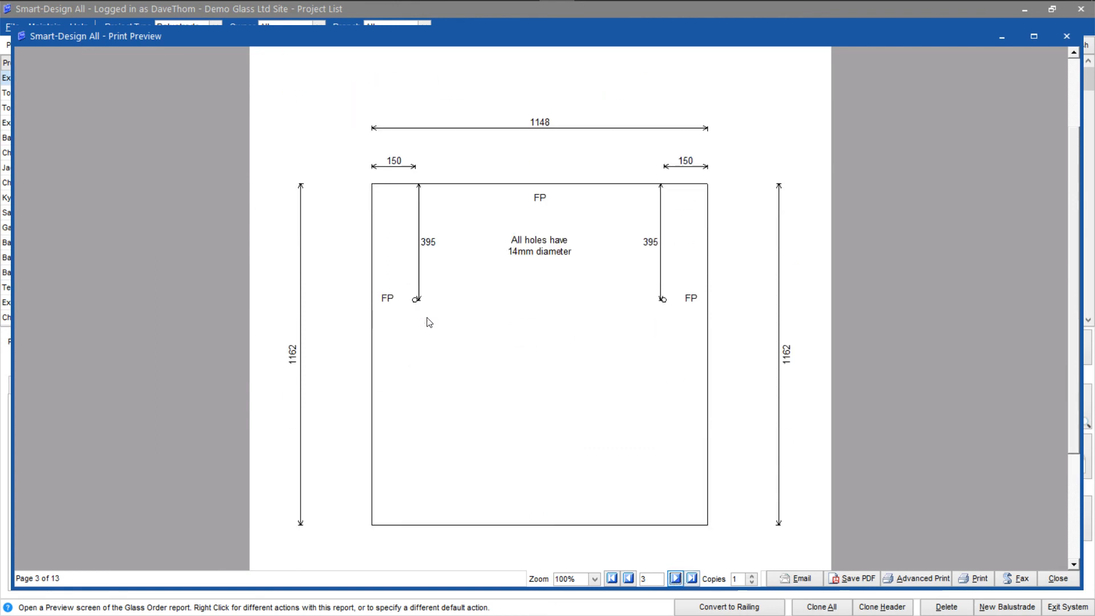
{"action": "scroll", "coordinate": [525, 299], "scroll_direction": "down", "scroll_amount": 2}
{"action": "left_click", "coordinate": [676, 578]}
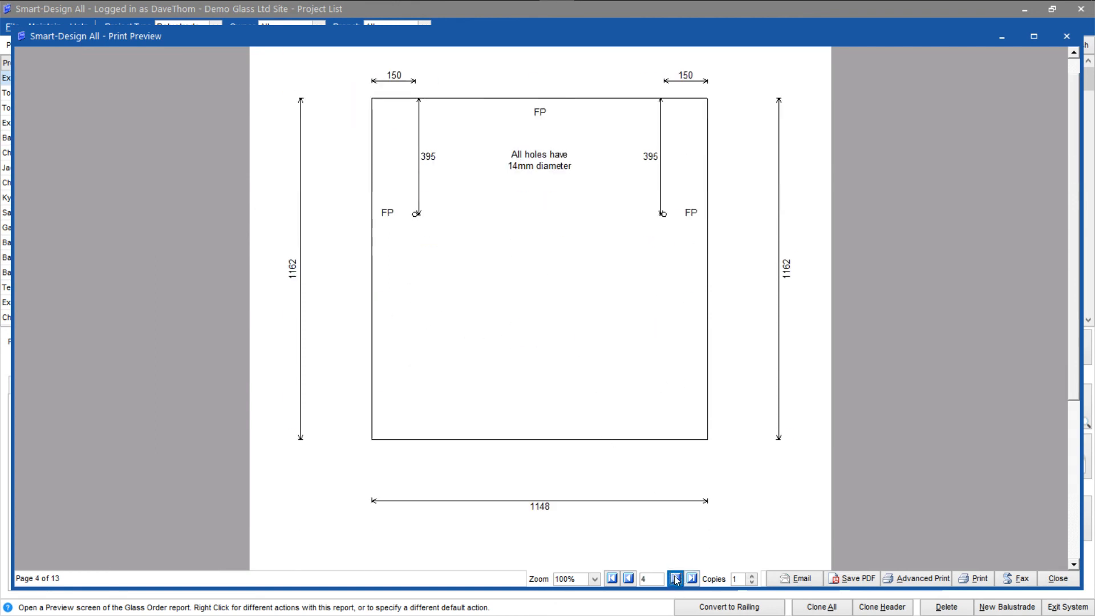
{"action": "left_click", "coordinate": [676, 579]}
{"action": "left_click", "coordinate": [675, 578]}
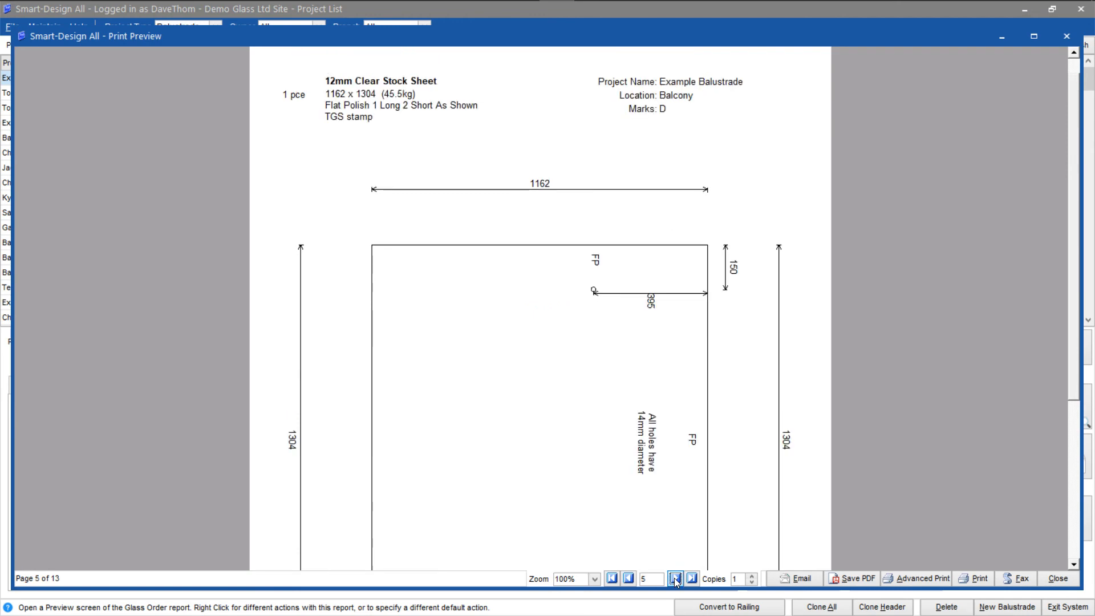
{"action": "left_click", "coordinate": [675, 578]}
{"action": "left_click", "coordinate": [676, 578]}
{"action": "left_click", "coordinate": [675, 578]}
{"action": "left_click", "coordinate": [676, 578]}
{"action": "left_click", "coordinate": [676, 579]}
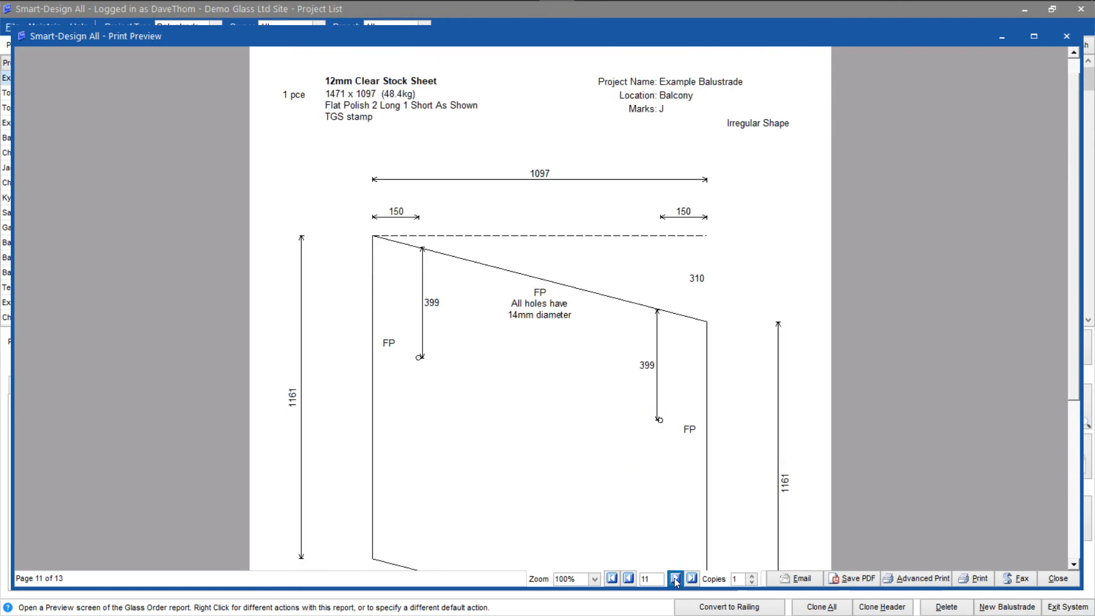
{"action": "left_click", "coordinate": [676, 578]}
{"action": "left_click", "coordinate": [675, 578]}
{"action": "scroll", "coordinate": [563, 340], "scroll_direction": "down", "scroll_amount": 2}
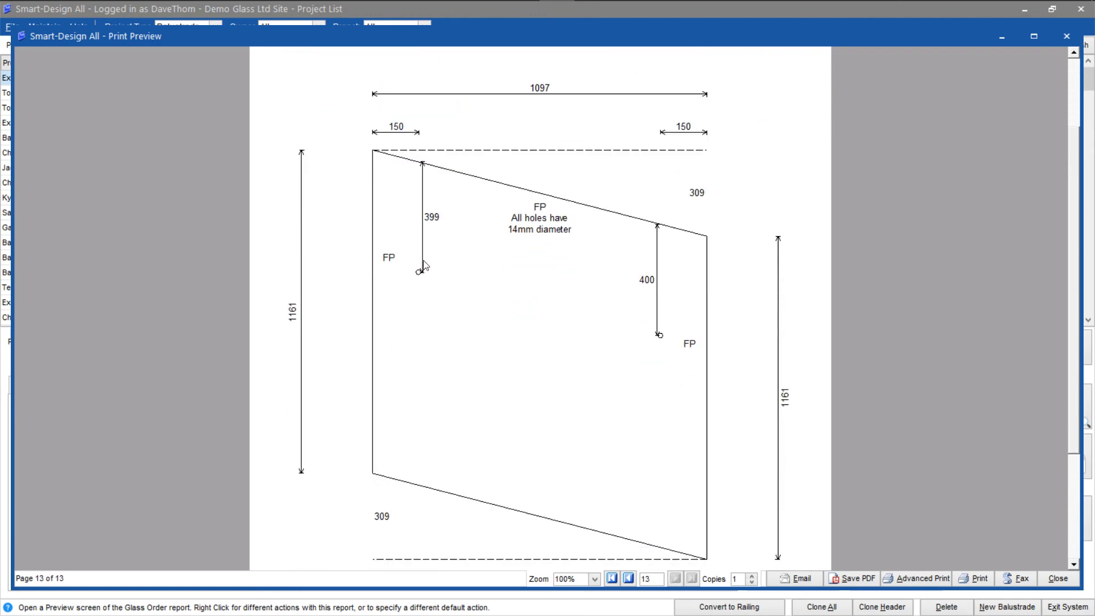
{"action": "scroll", "coordinate": [632, 228], "scroll_direction": "down", "scroll_amount": 2}
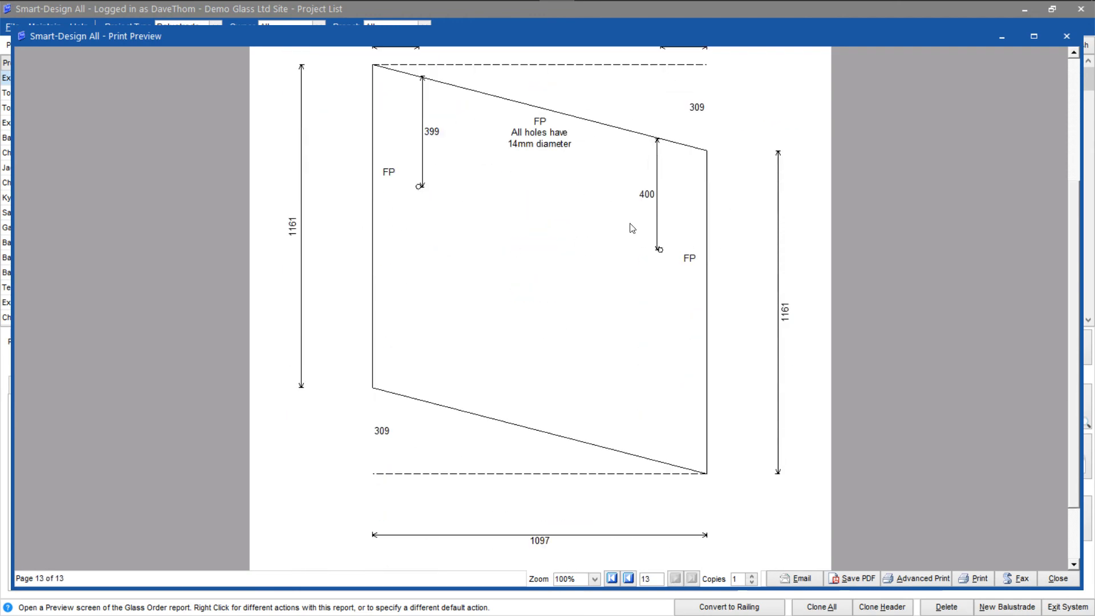
{"action": "left_click", "coordinate": [1062, 578]}
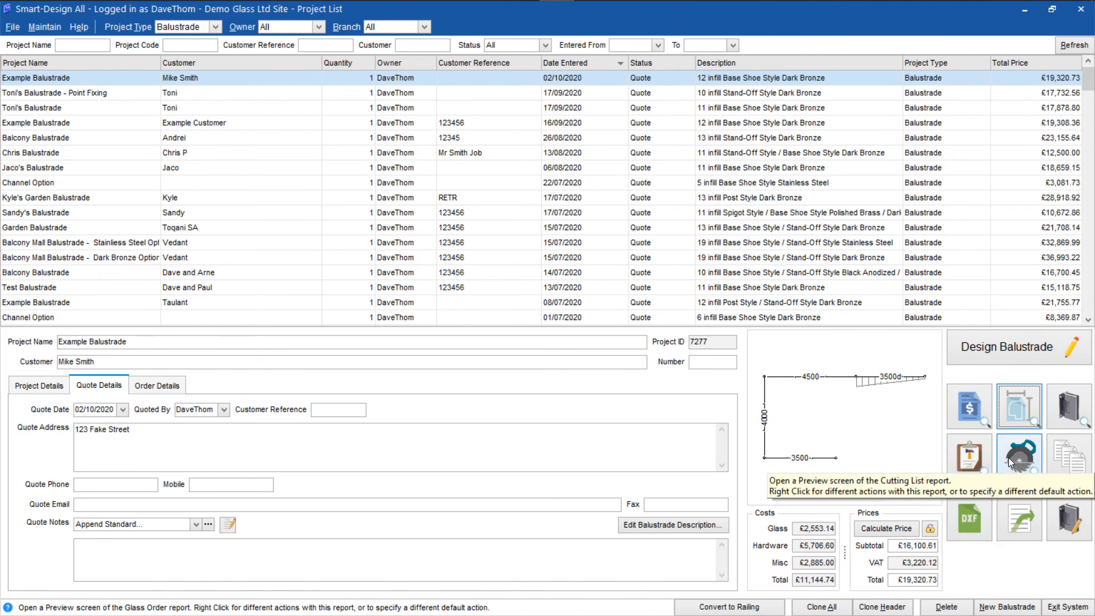
Open the print preview of the Installation report and examine its infill sizes, corner joint details and fittings list through page 3
{"action": "left_click", "coordinate": [967, 460]}
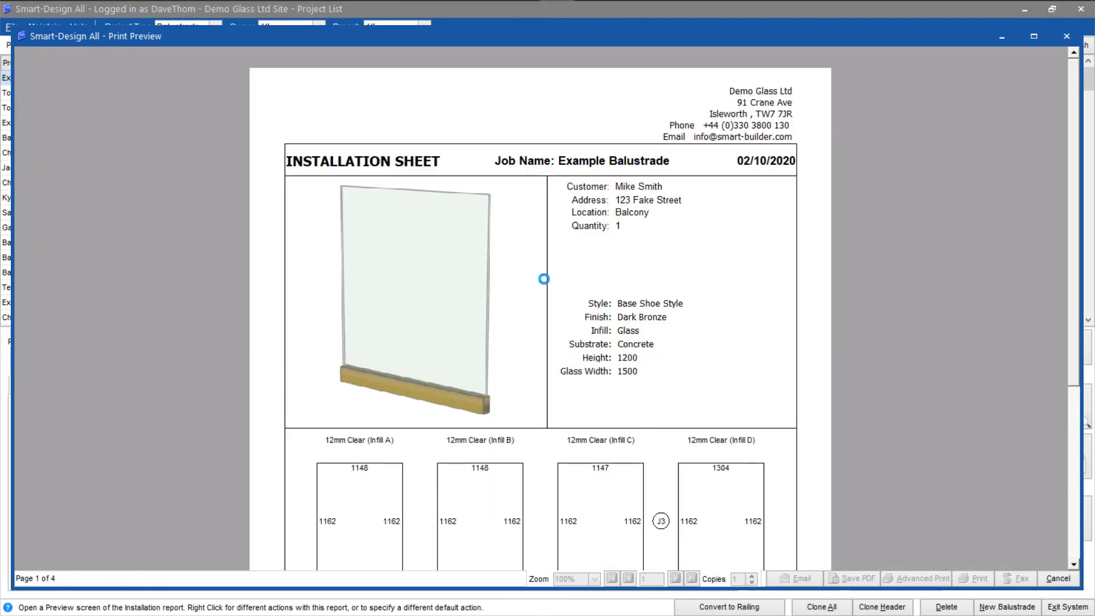
{"action": "scroll", "coordinate": [417, 322], "scroll_direction": "down", "scroll_amount": 3}
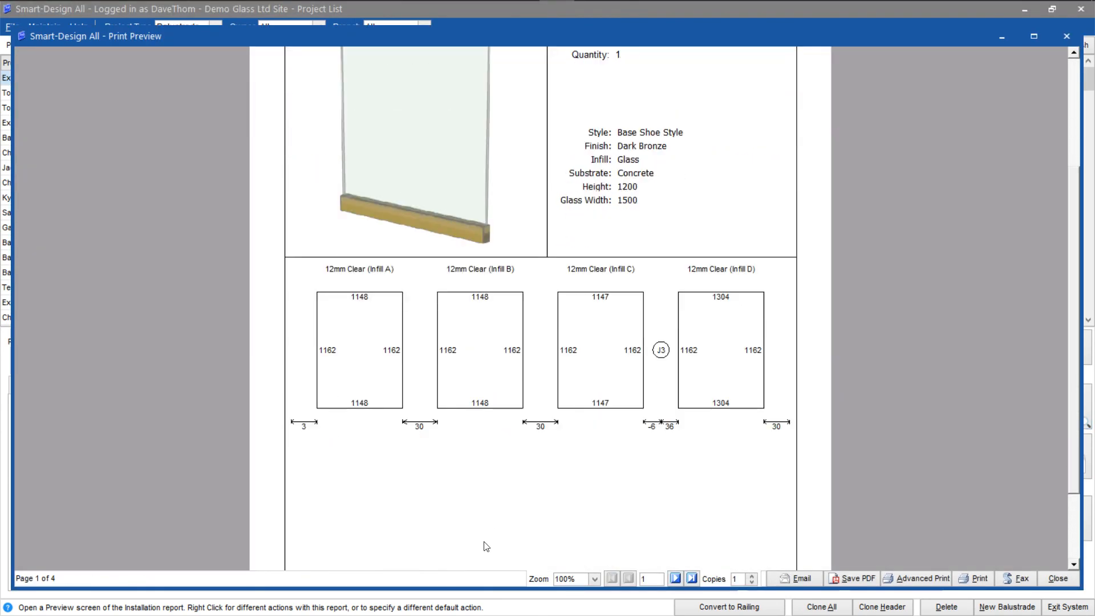
{"action": "scroll", "coordinate": [687, 376], "scroll_direction": "down", "scroll_amount": 2}
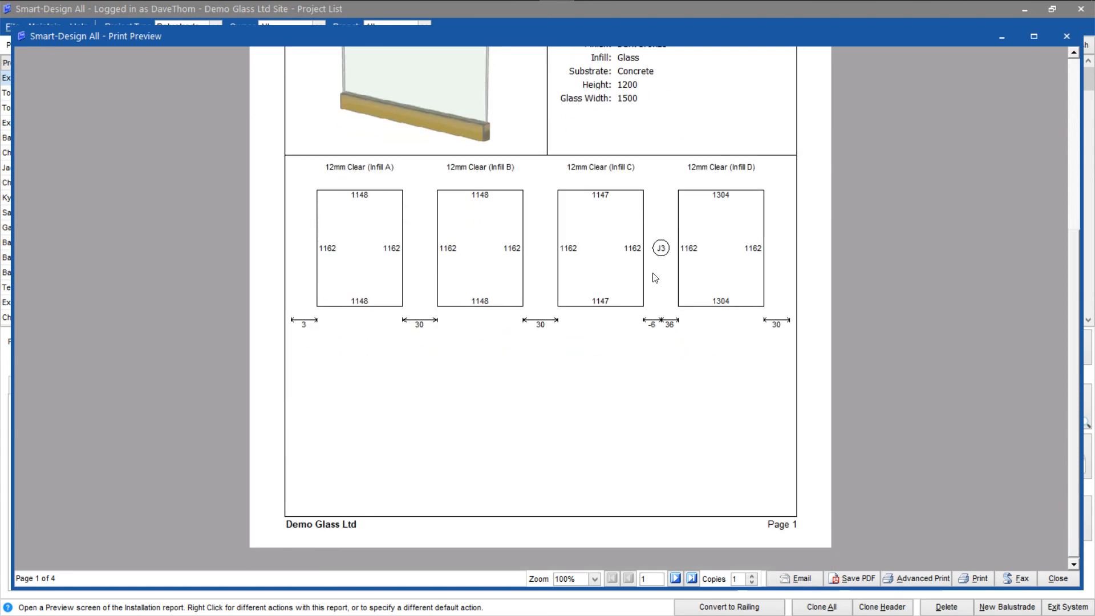
{"action": "left_click", "coordinate": [675, 578]}
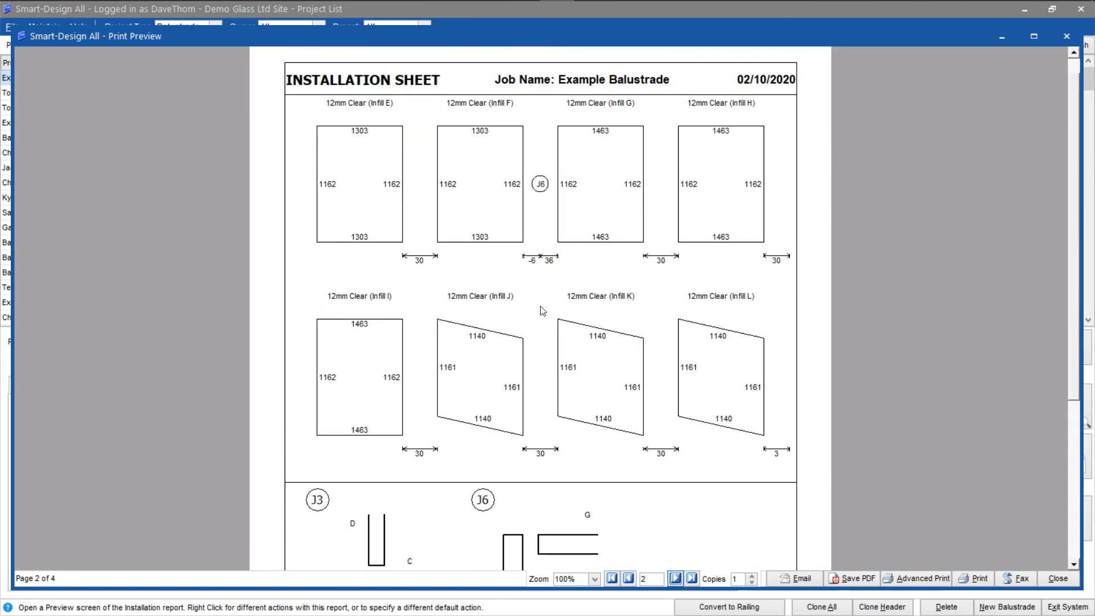
{"action": "scroll", "coordinate": [616, 459], "scroll_direction": "down", "scroll_amount": 3}
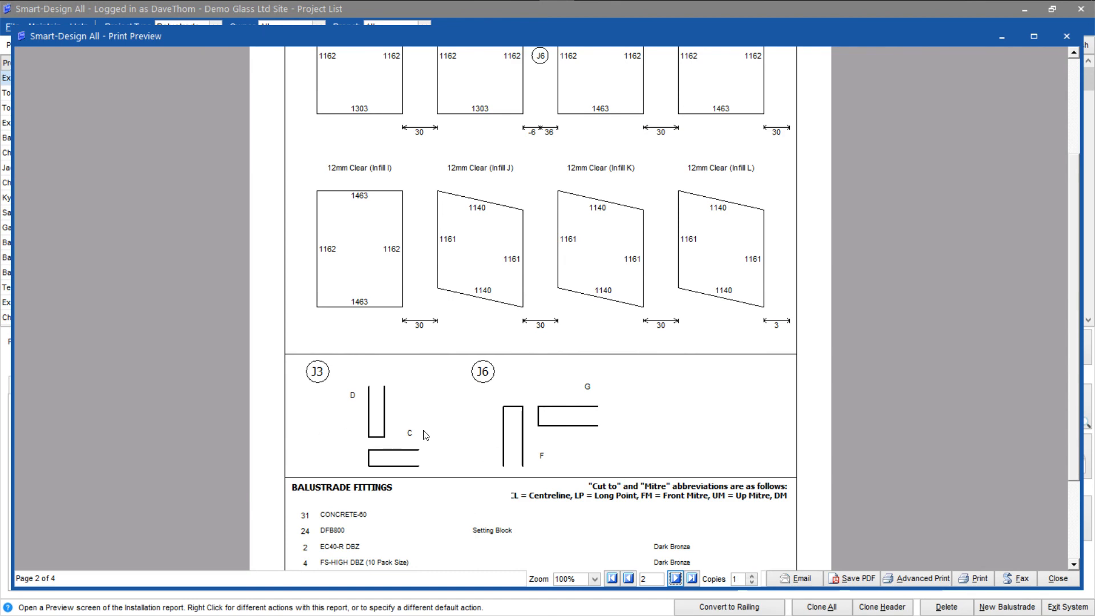
{"action": "scroll", "coordinate": [570, 399], "scroll_direction": "down", "scroll_amount": 2}
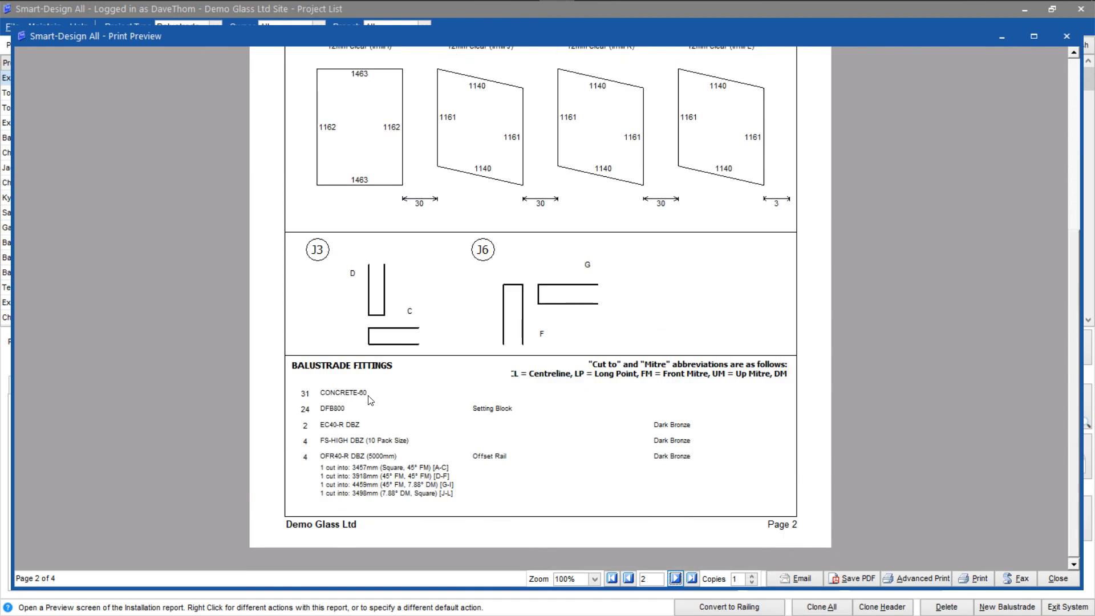
{"action": "left_click", "coordinate": [676, 577]}
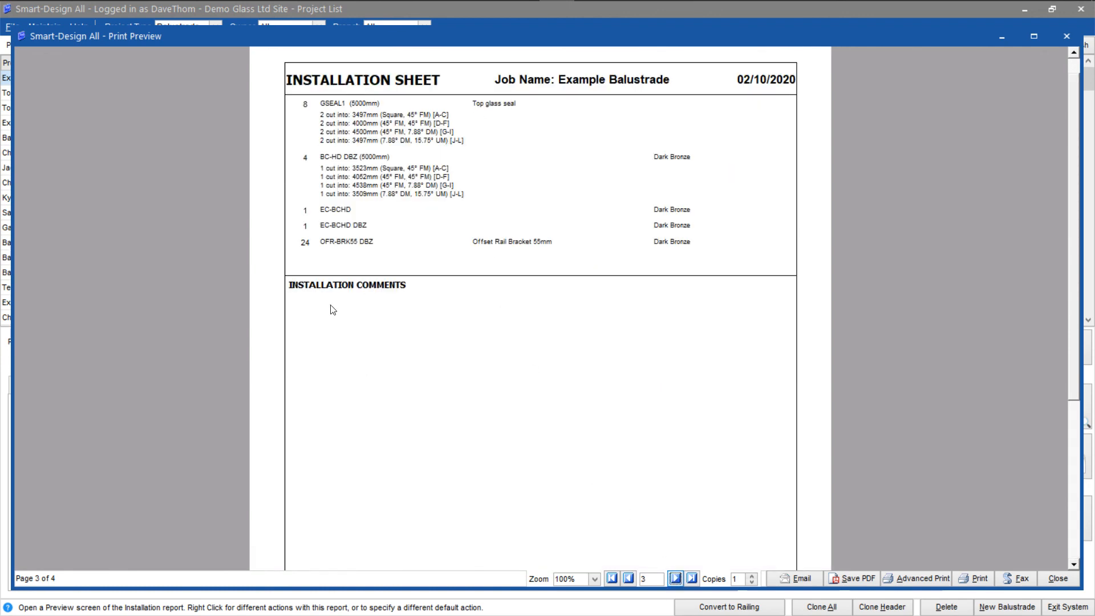